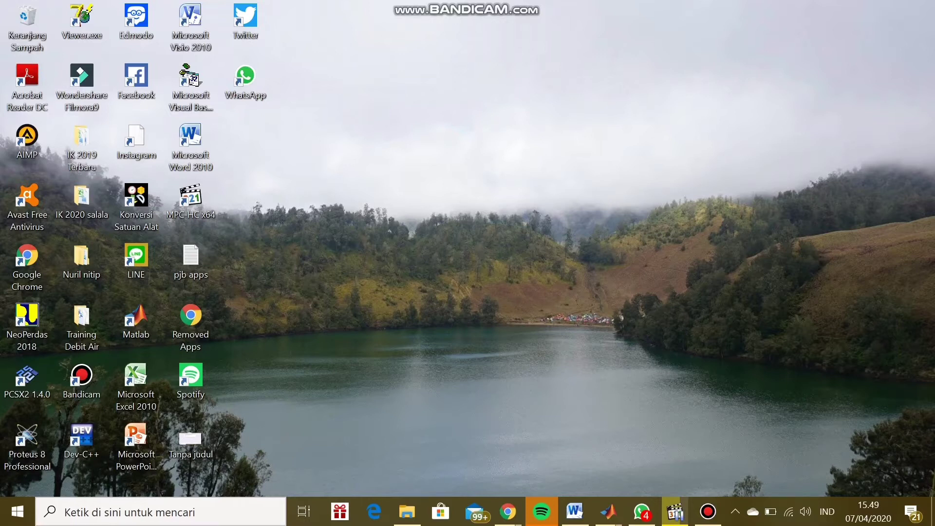
Step: Switch to the untitled Simulink AM modulation model and review the Sinyal info block's amplitude, frequency and sample time parameters
left_click(609, 512)
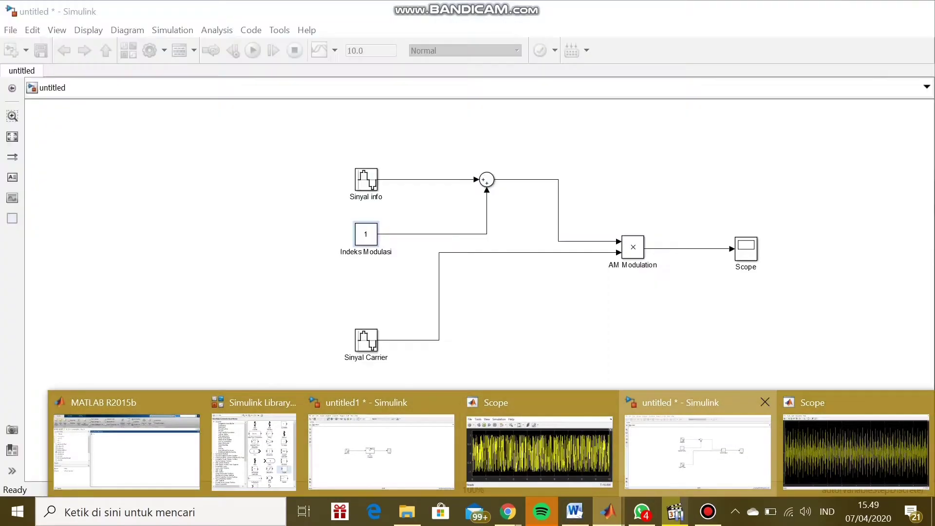
left_click(697, 451)
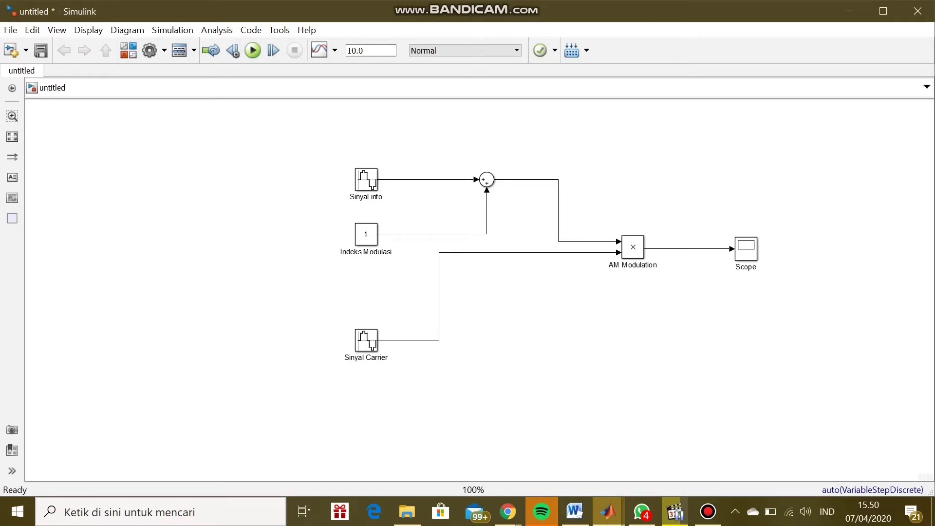
left_click(366, 179)
double_click(366, 179)
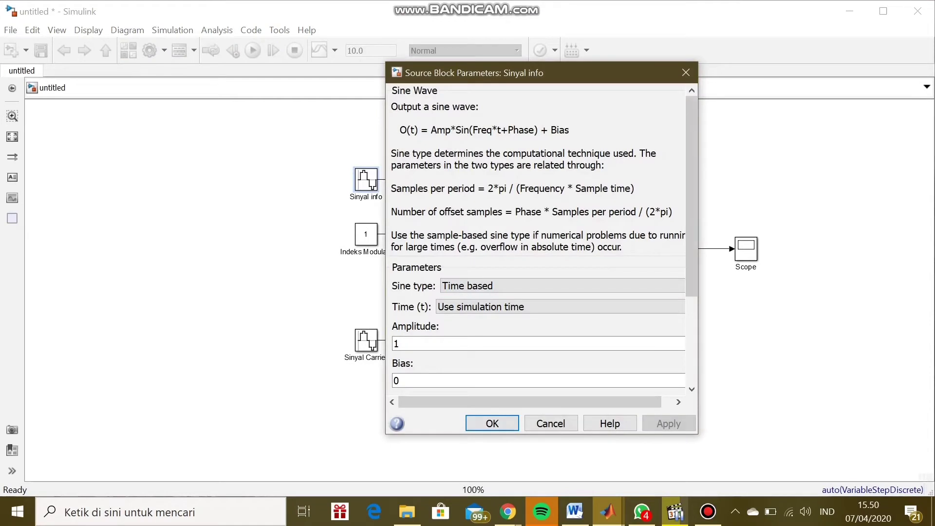
scroll(539, 243, "down", 2)
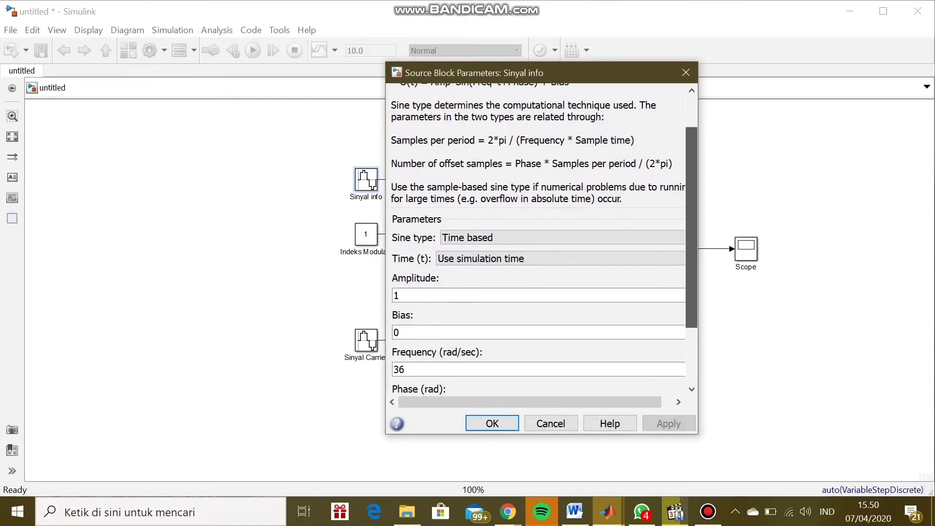
scroll(538, 243, "down", 3)
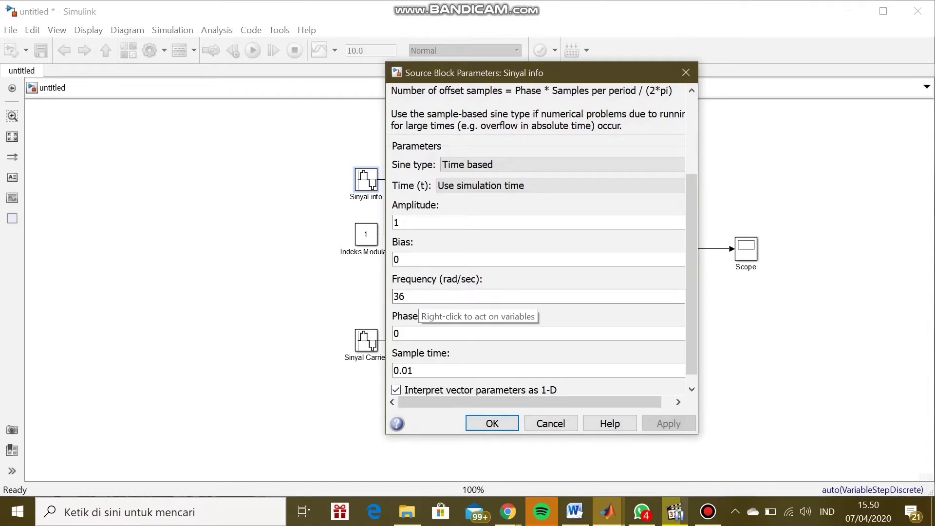
left_click(492, 423)
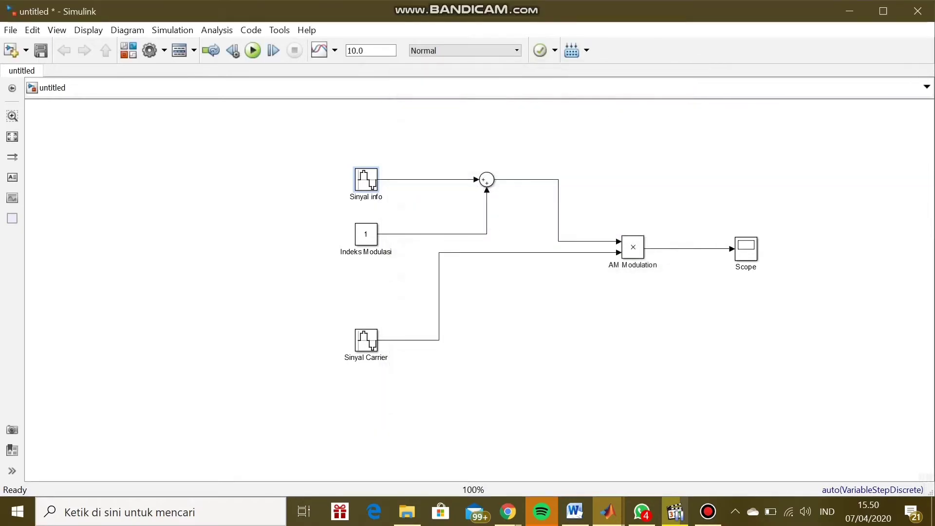
Step: Review the source parameters of the Sinyal Carrier block and the Indeks Modulasi constant block
double_click(366, 340)
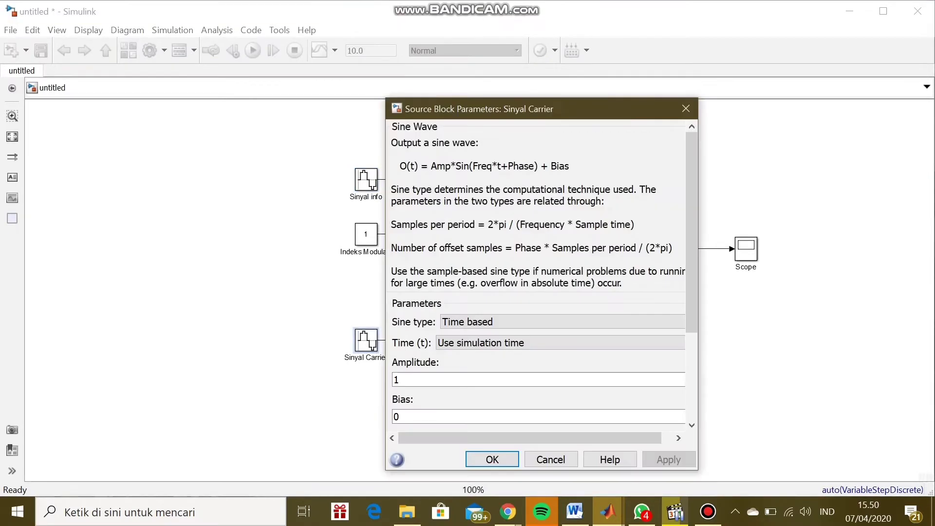
scroll(539, 275, "down", 3)
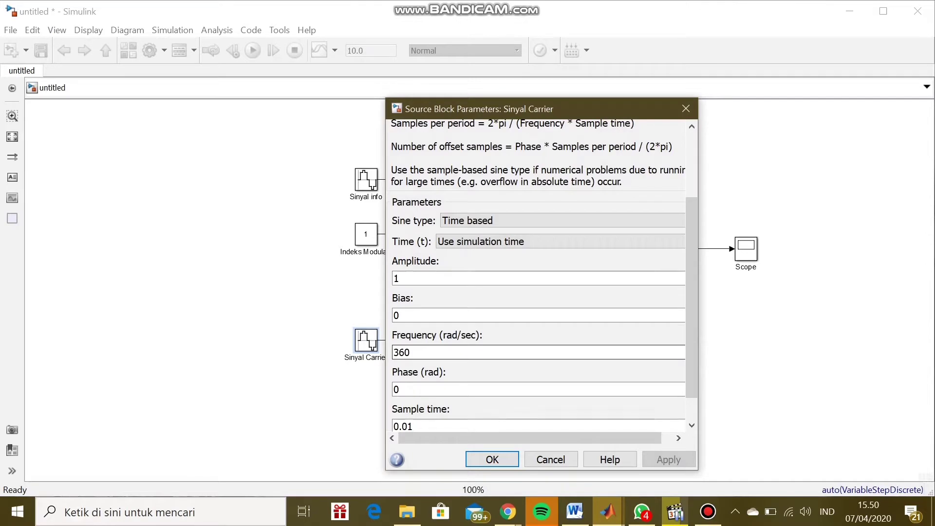
left_click(536, 389)
left_click(536, 426)
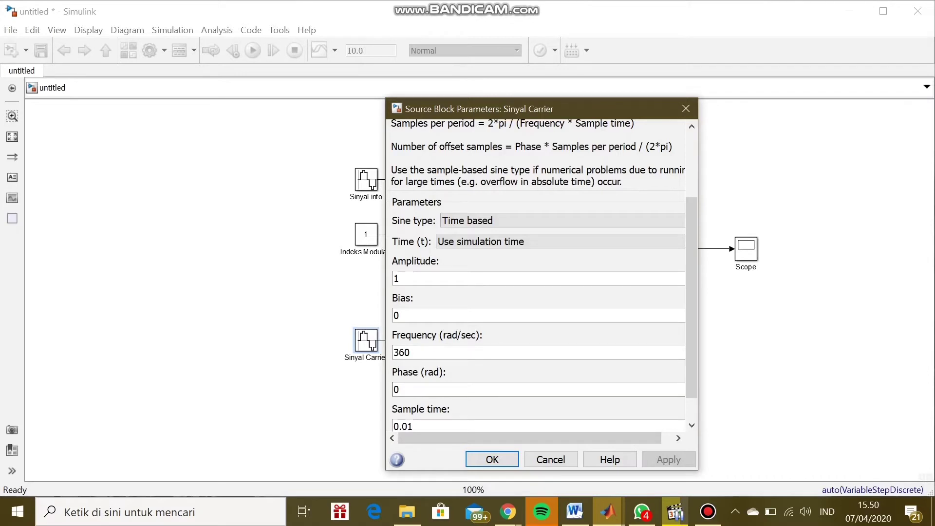
left_click(510, 458)
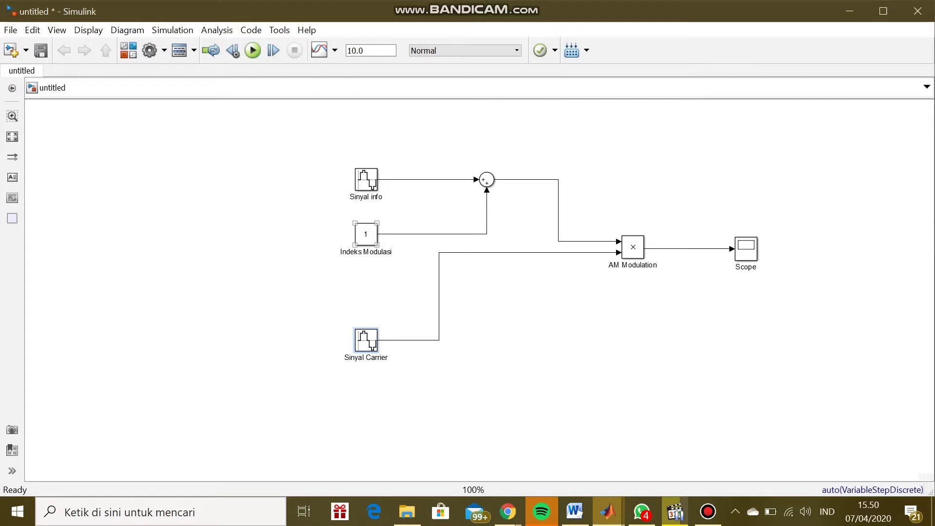
double_click(366, 234)
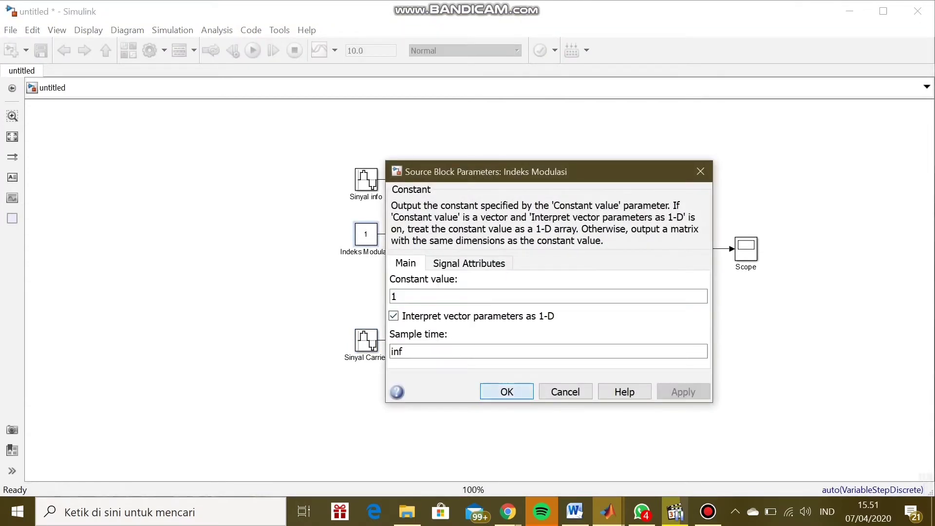
left_click(507, 391)
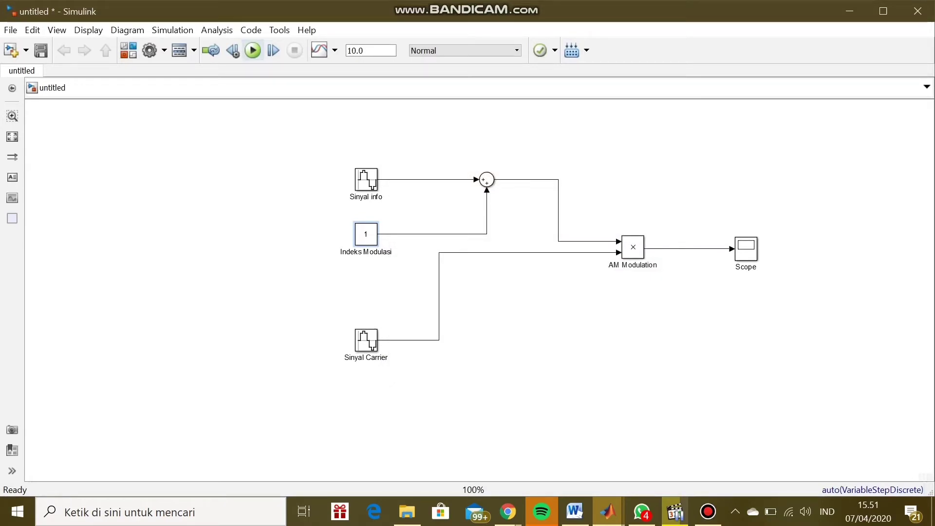
Step: Run the AM model and examine the modulated signal in the Scope, then minimize the plot window
left_click(253, 50)
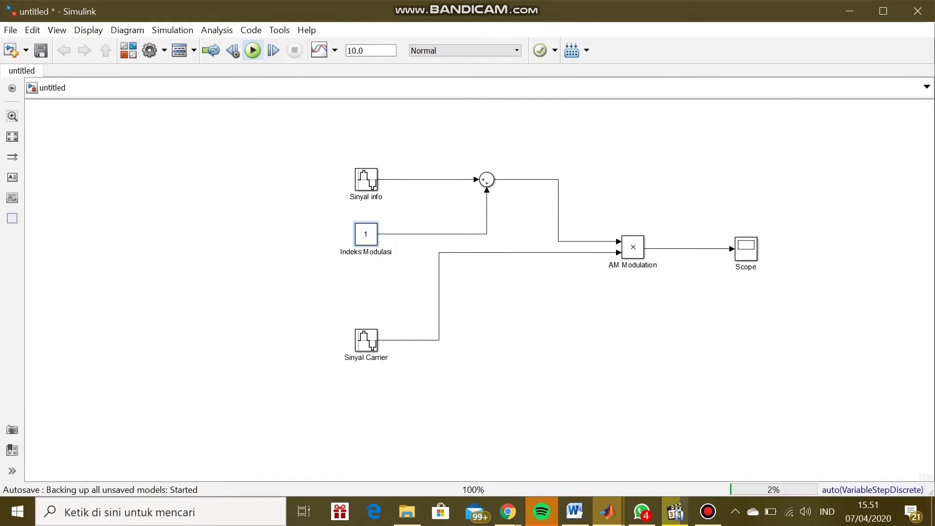
left_click(746, 248)
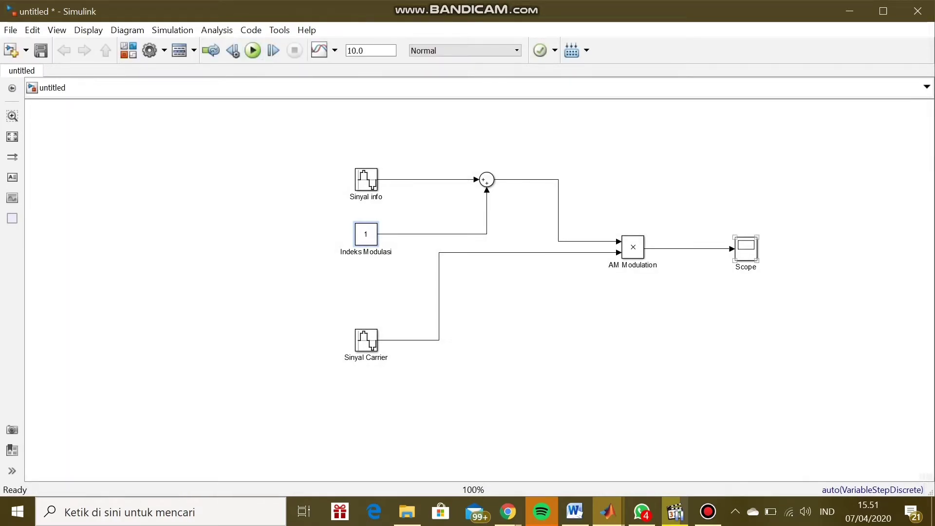
double_click(746, 248)
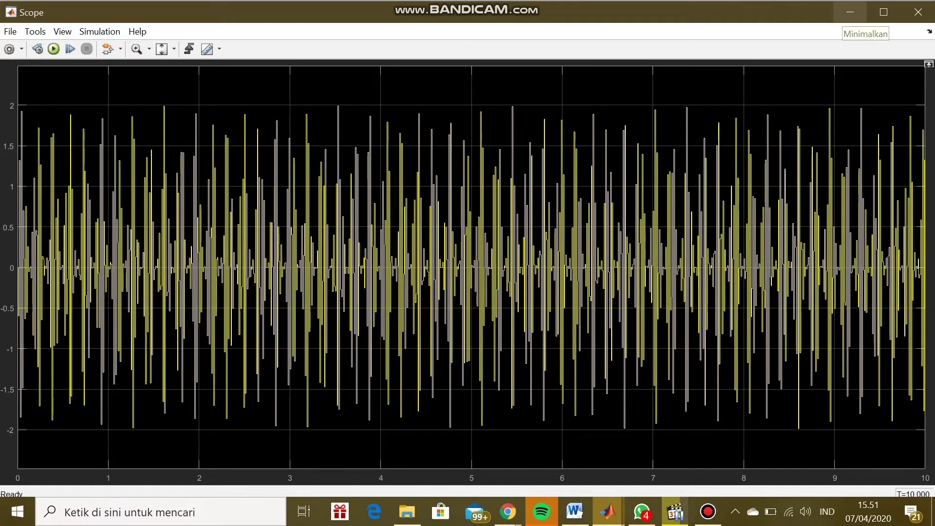
left_click(850, 12)
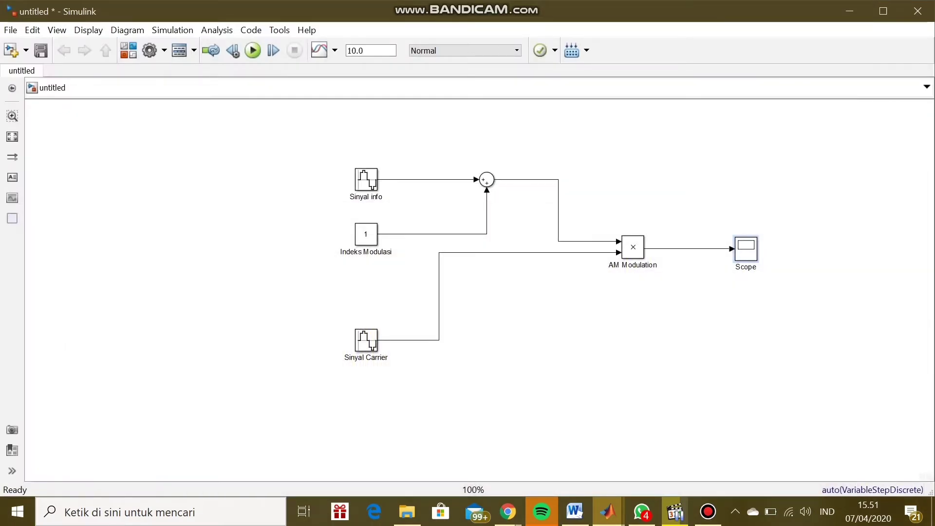
Step: Set the Indeks Modulasi block's constant value to 0.5
left_click(366, 234)
double_click(366, 234)
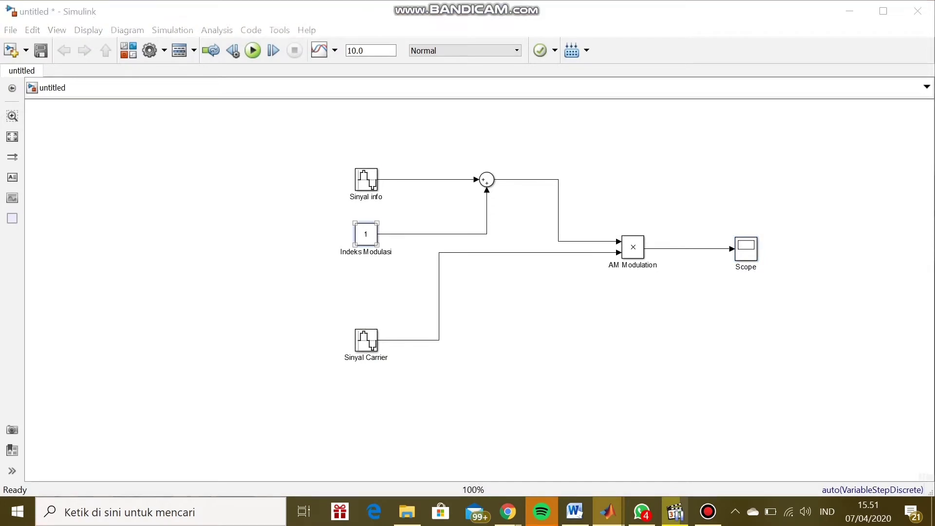
key("BackSpace")
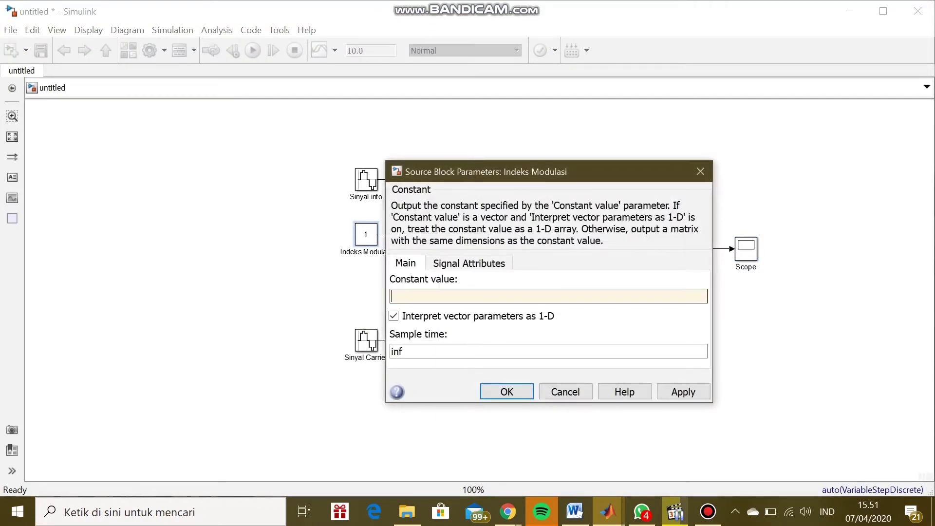
type("0,5")
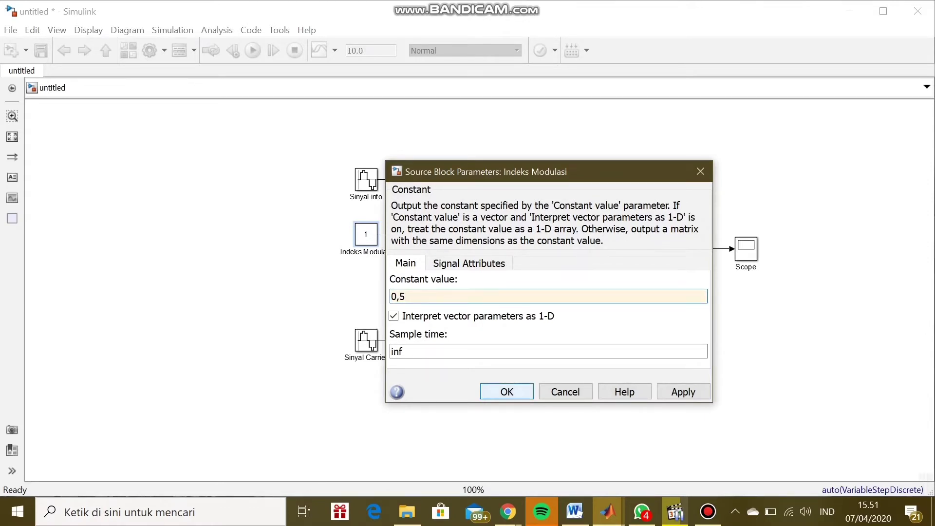
key("Return")
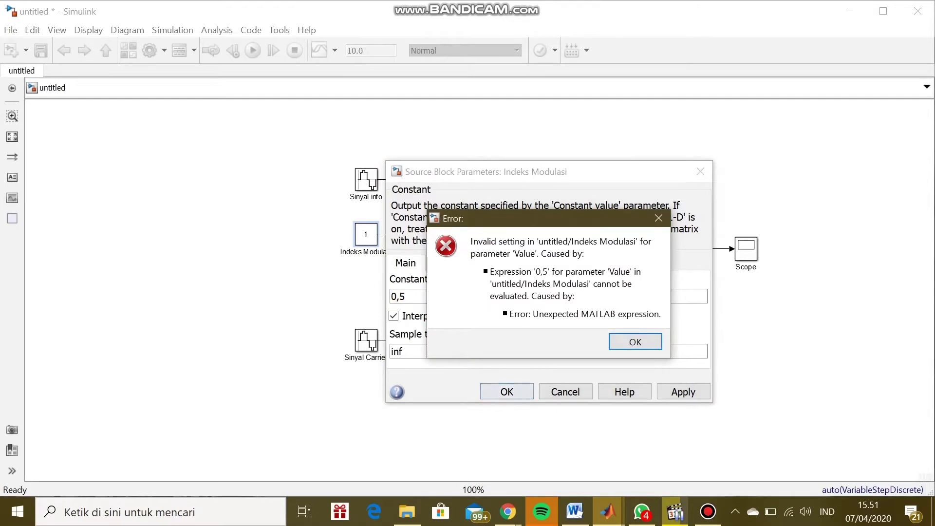
key("Return")
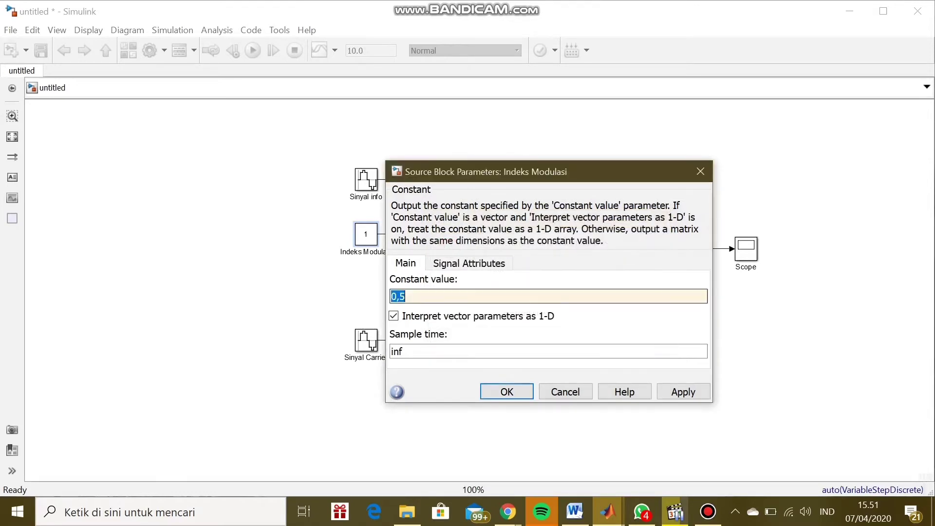
key("BackSpace")
type("0.5")
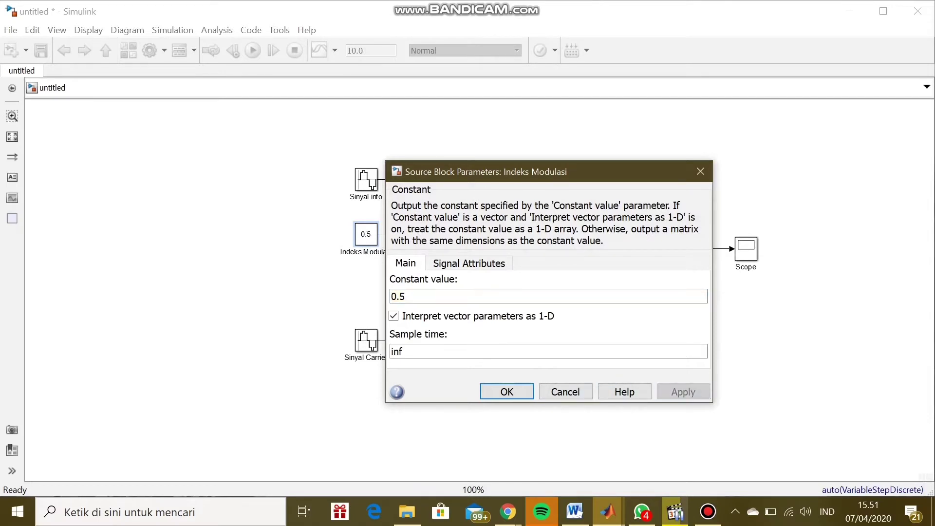
key("Return")
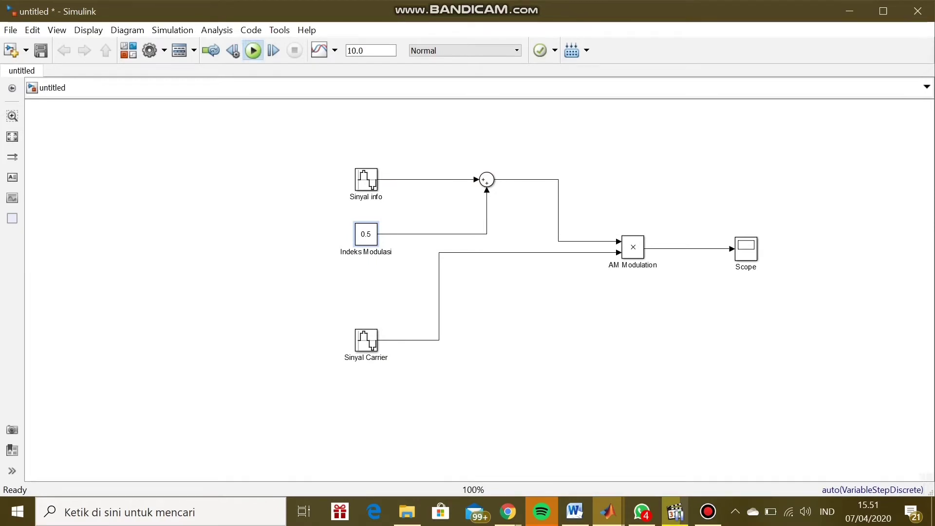
Step: Simulate the model with the modulation index of 0.5 and inspect the resulting waveform in the Scope
key("ctrl+t")
left_click(746, 249)
double_click(746, 248)
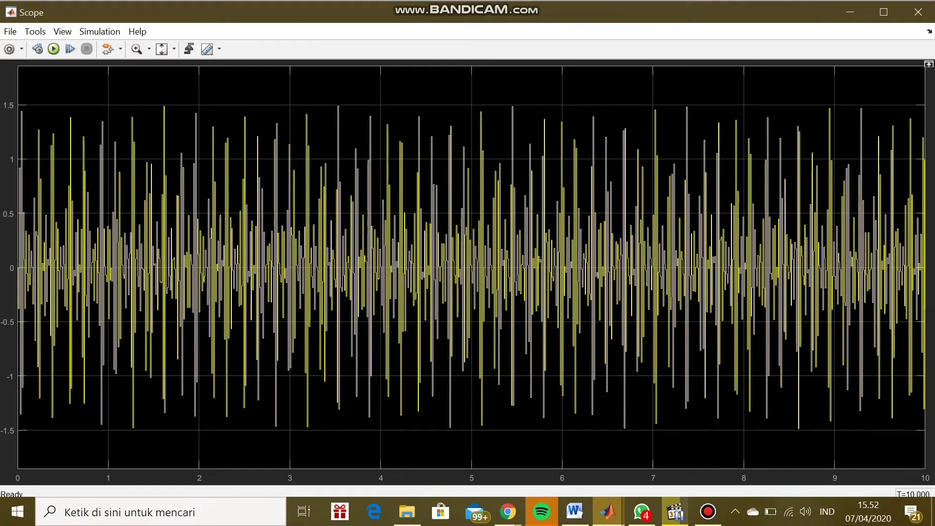
left_click(850, 12)
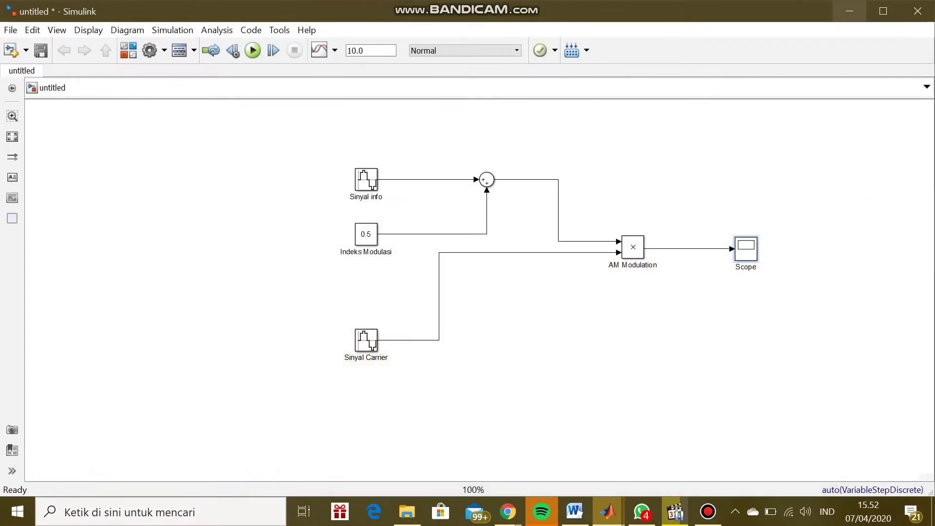
Step: Set the Indeks Modulasi block's constant value to 1.5
left_click(366, 235)
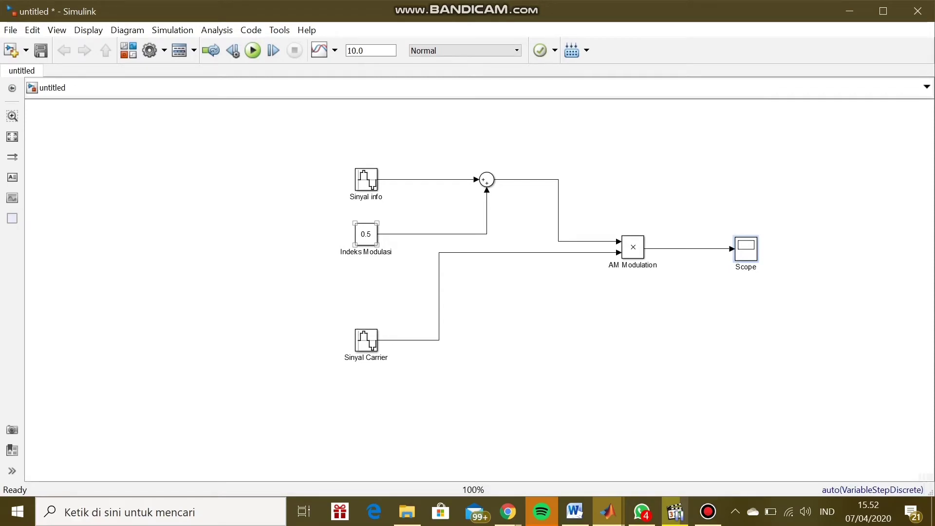
double_click(366, 235)
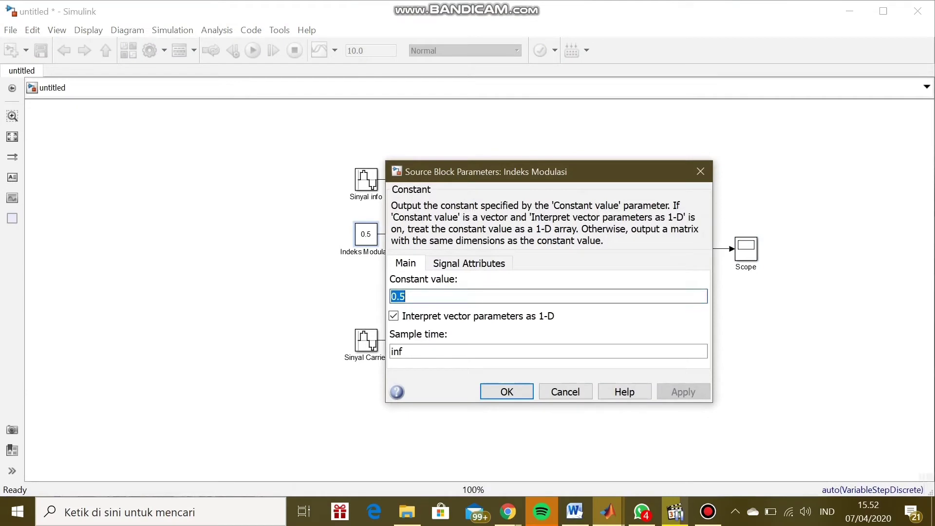
key("BackSpace")
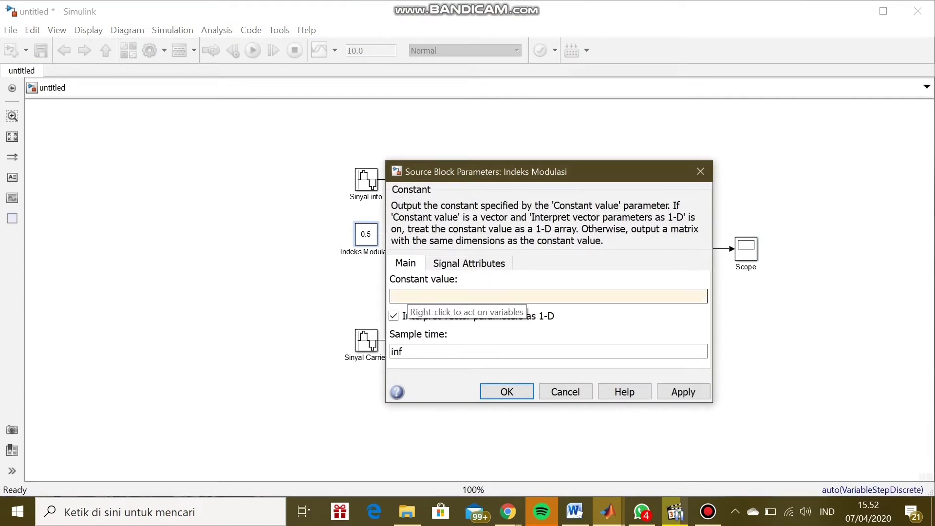
type("1.5")
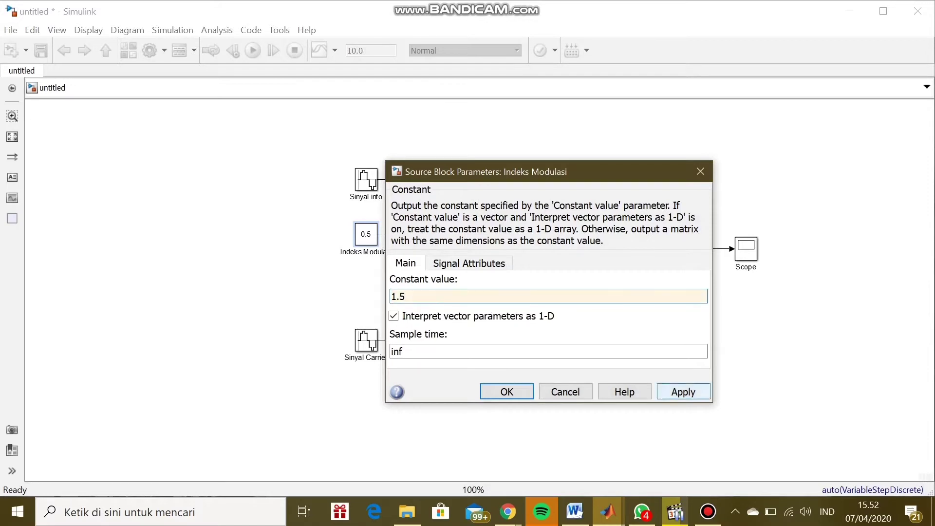
left_click(683, 391)
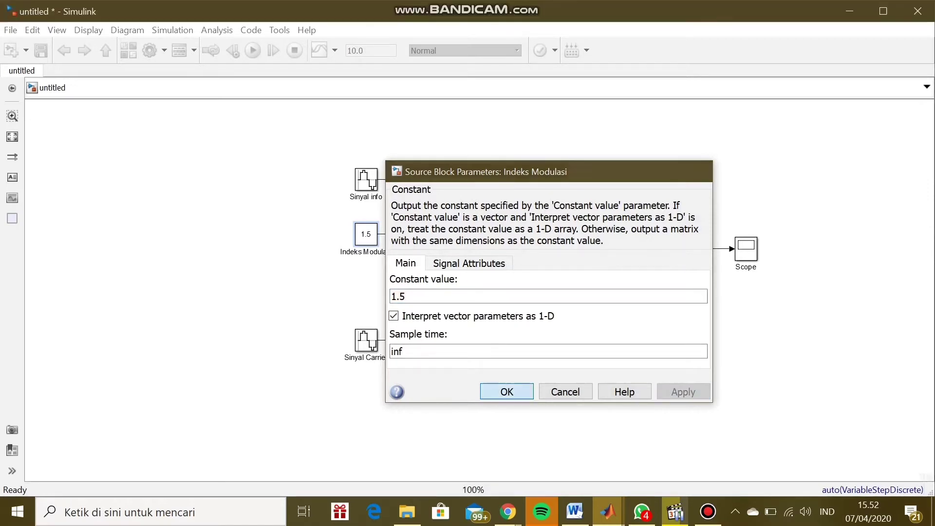
key("Return")
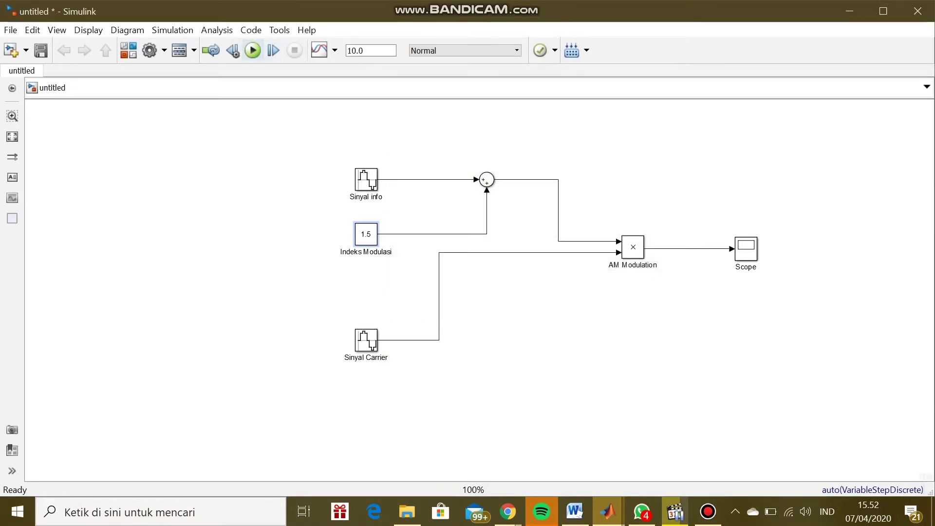
Step: Simulate the model with the modulation index of 1.5 and inspect the resulting waveform in the Scope
left_click(253, 50)
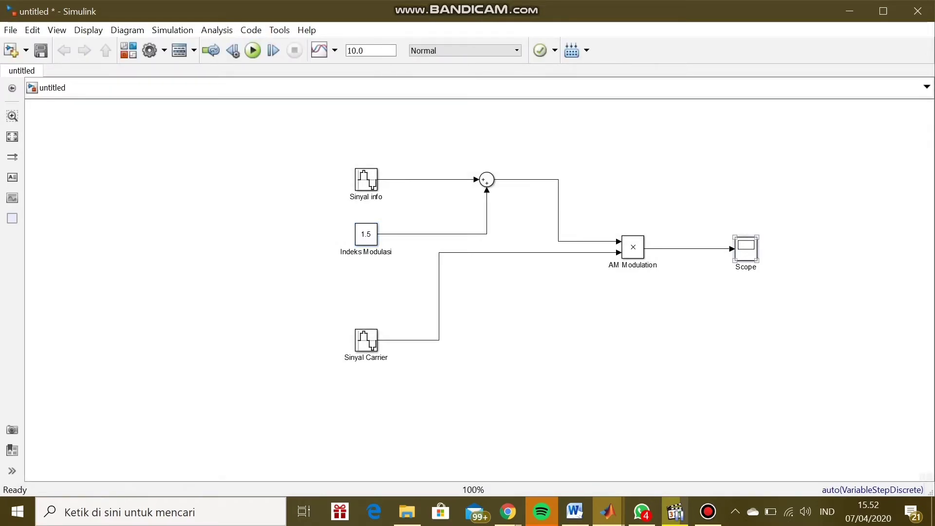
double_click(745, 248)
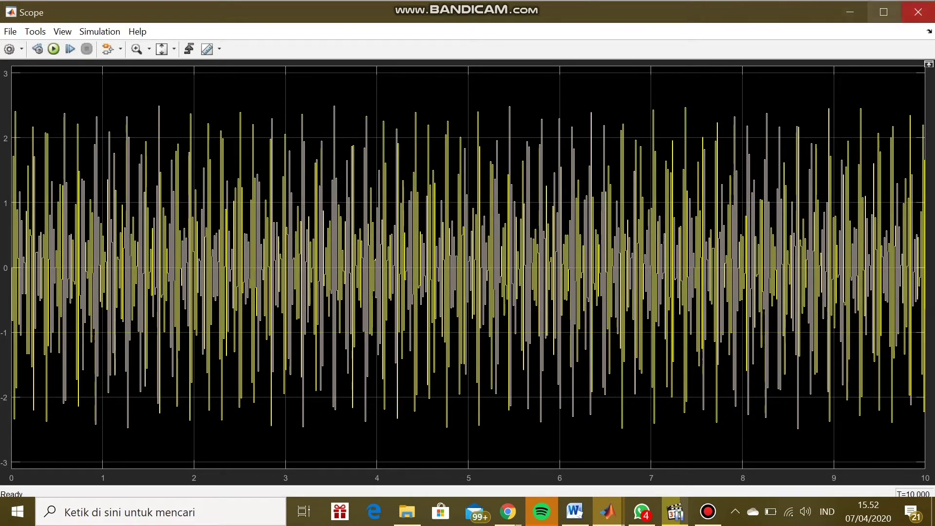
left_click(851, 12)
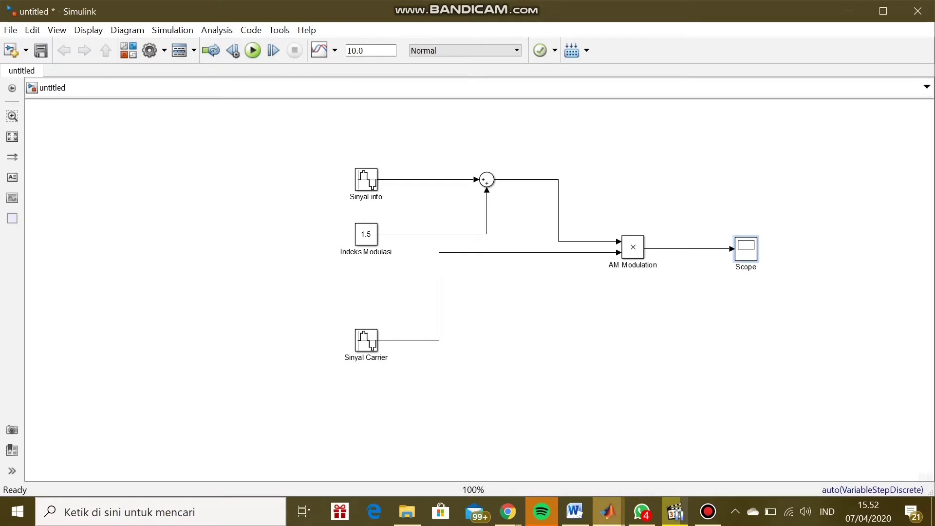
left_click(608, 512)
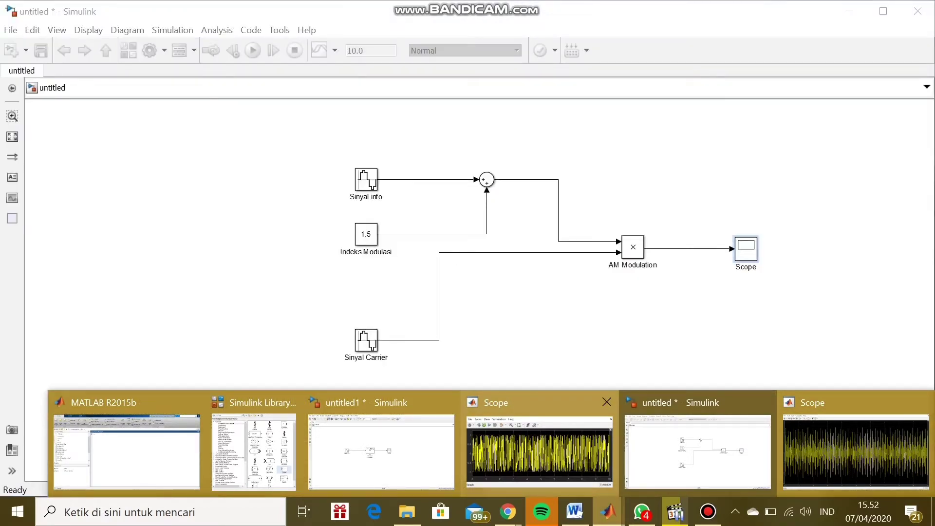
left_click(697, 450)
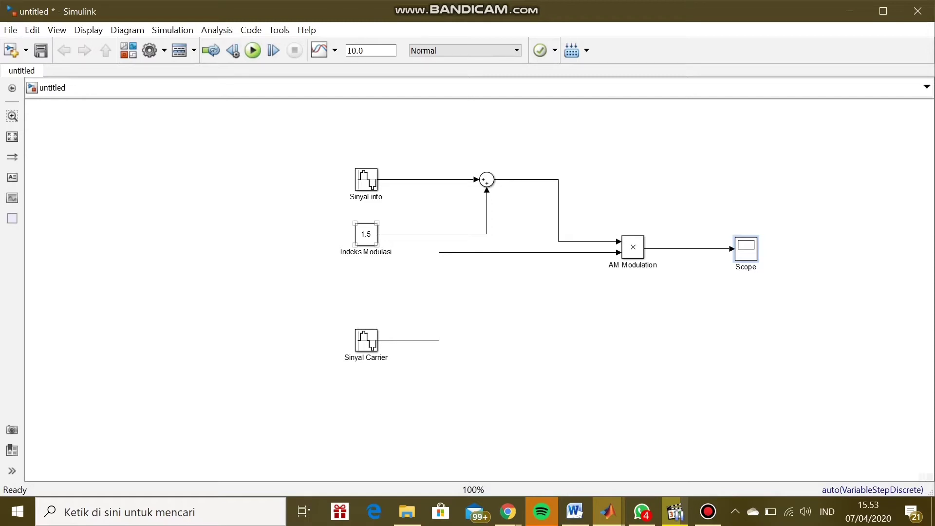
left_click(366, 234)
key("Escape")
left_click(366, 234)
left_click(633, 247)
left_click(746, 249)
Step: Rerun the AM model at modulation index 1.5 and examine its waveform in the Scope again
left_click(253, 50)
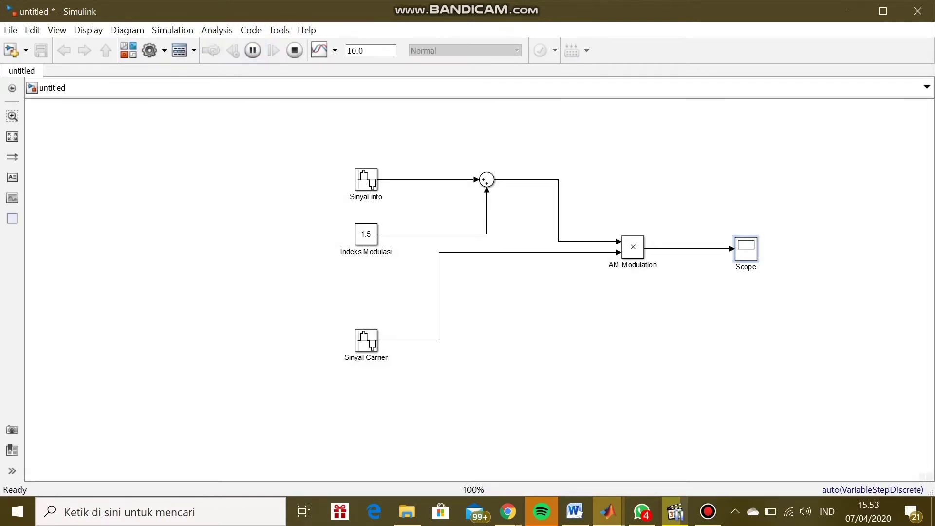
left_click(746, 249)
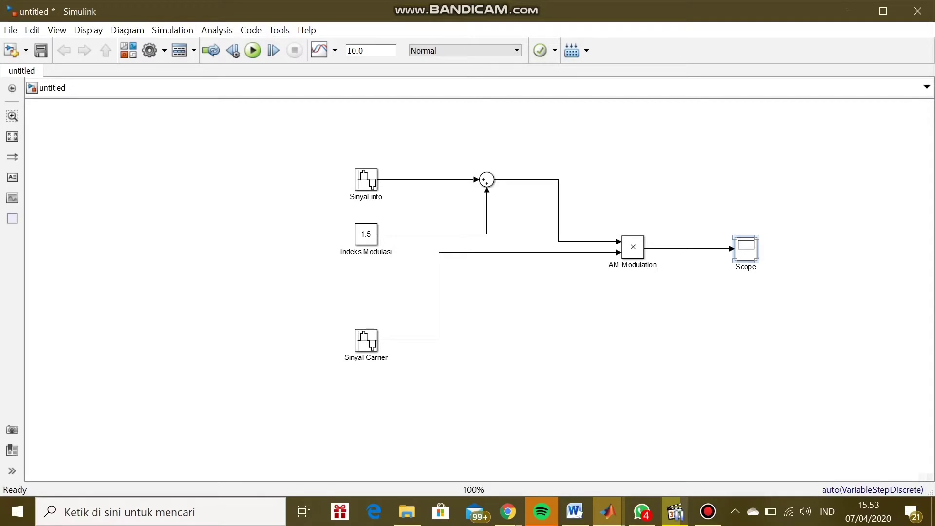
double_click(746, 249)
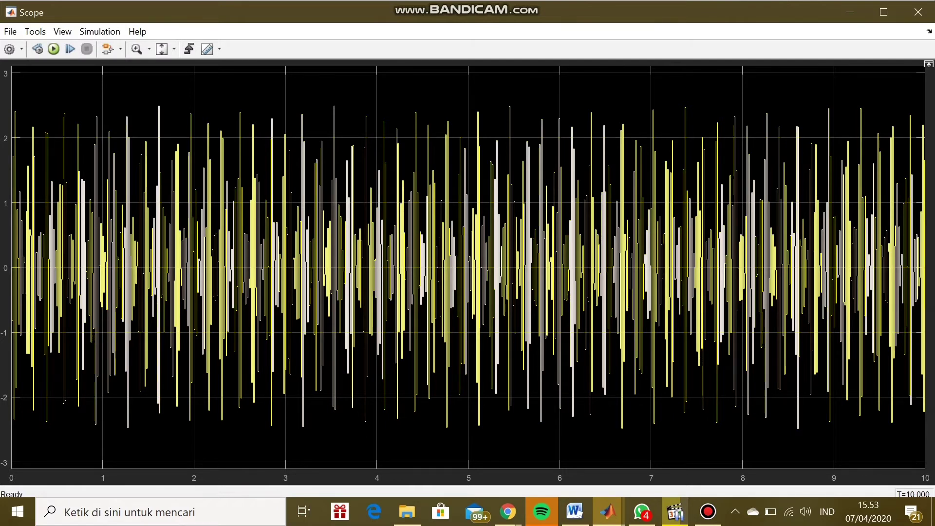
left_click(851, 12)
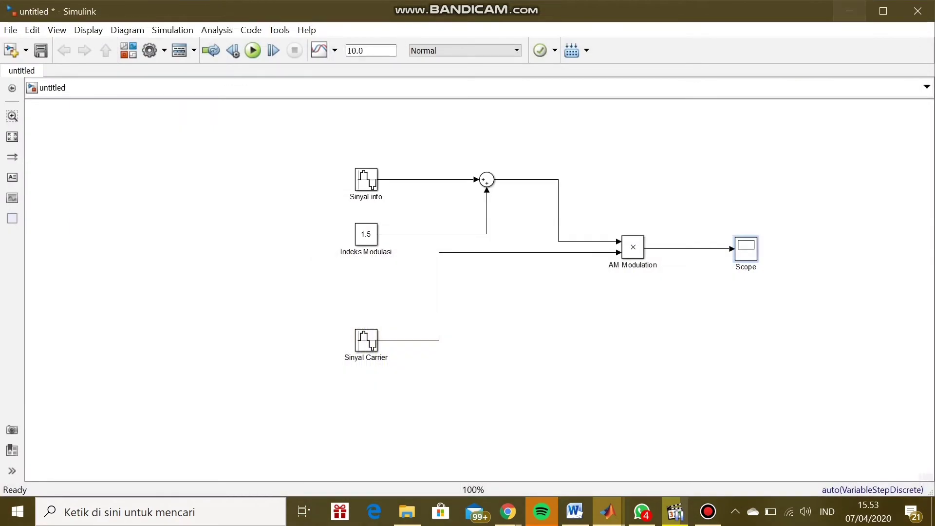
Step: Set the Indeks Modulasi block's constant value back to 0.5
double_click(366, 235)
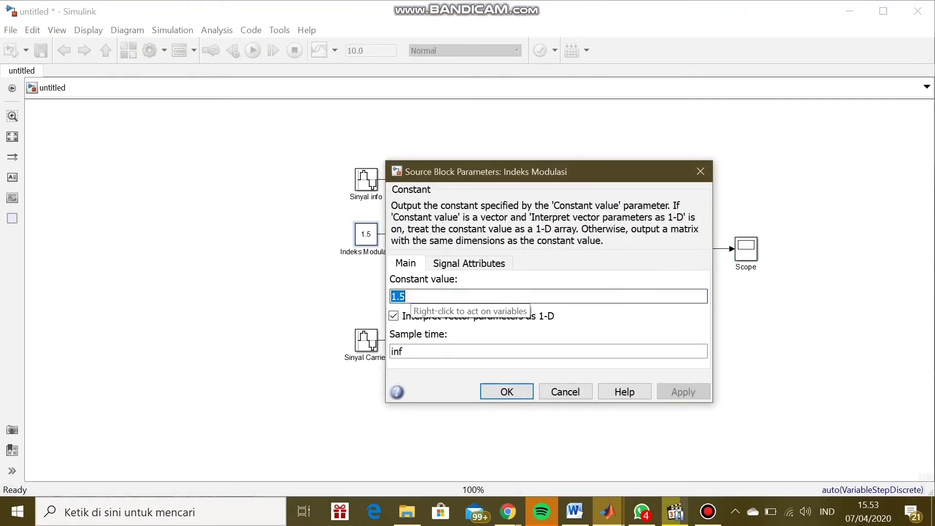
type("0.5")
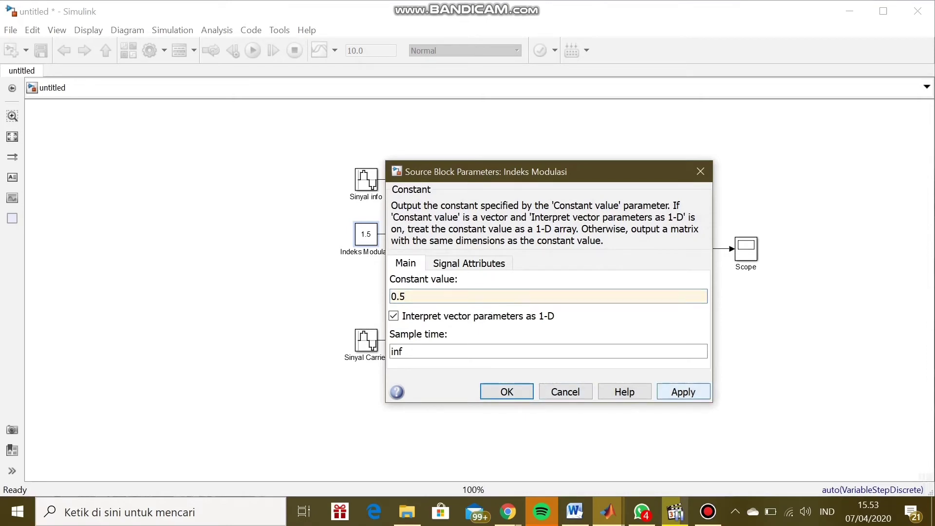
left_click(683, 392)
key("Return")
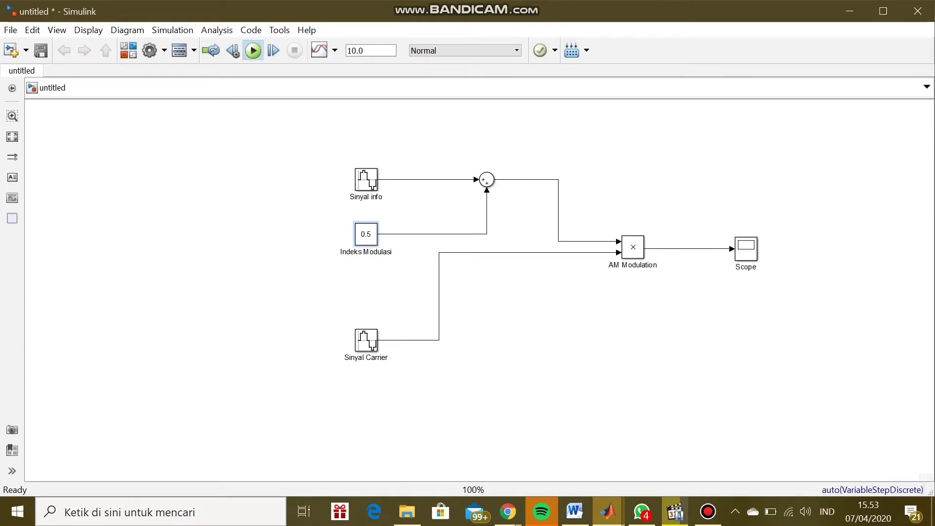
Step: Simulate the AM model with the modulation index of 0.5 and examine the waveform in the Scope
left_click(253, 50)
double_click(747, 249)
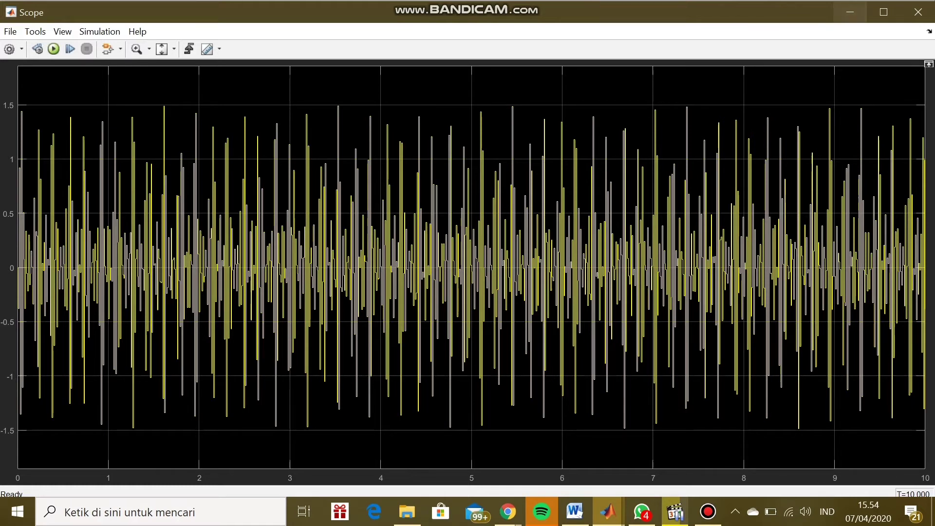
left_click(851, 12)
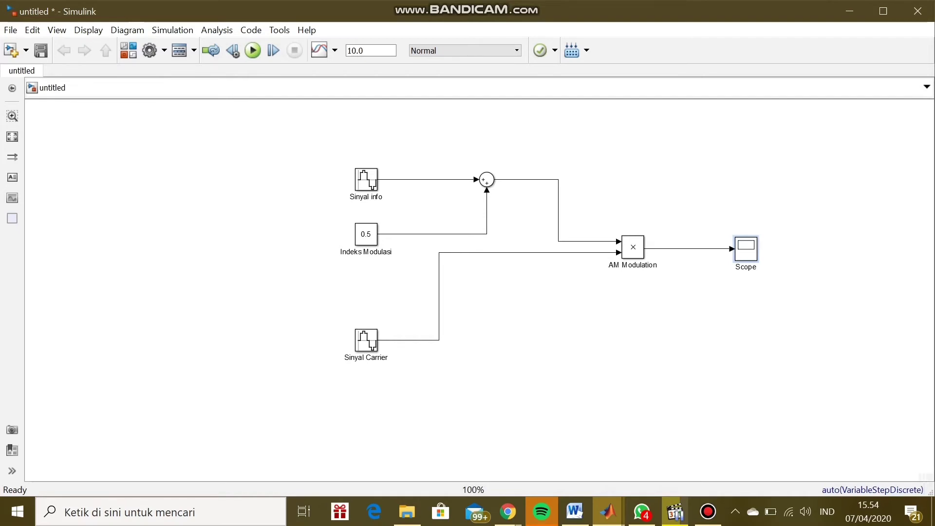
Step: Put the AM model aside and switch to the untitled1 model containing the FM modulator
left_click(851, 10)
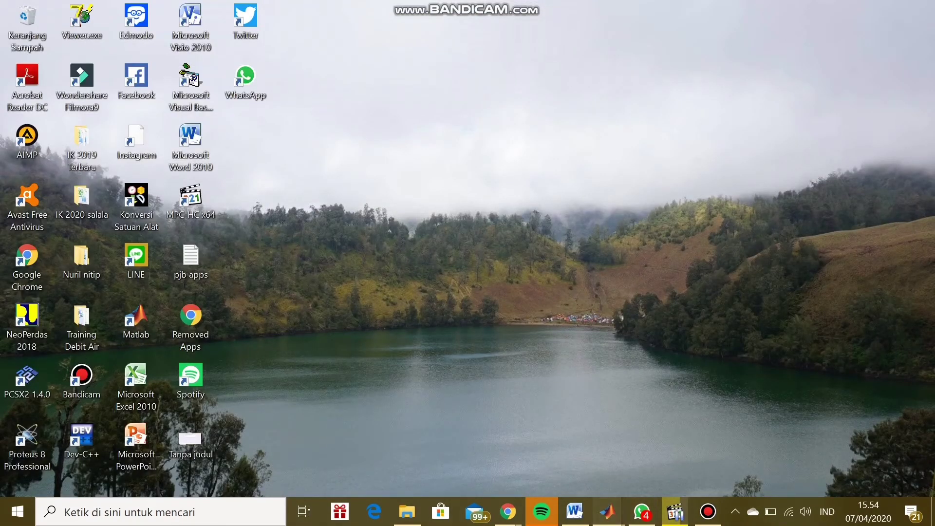
mouse_move(608, 512)
left_click(381, 451)
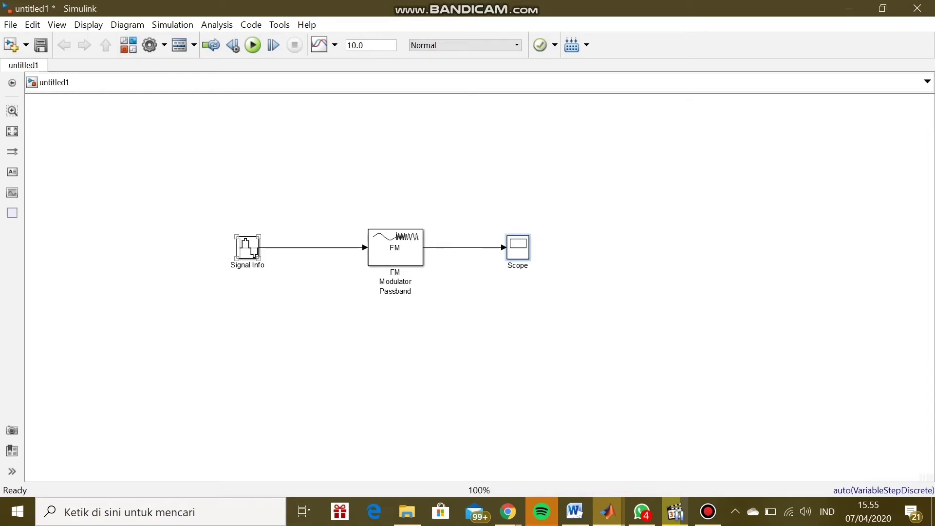
Step: Open the Signal Info block's parameters and set its time source to Use simulation time
key("Return")
key("Tab")
key("Down")
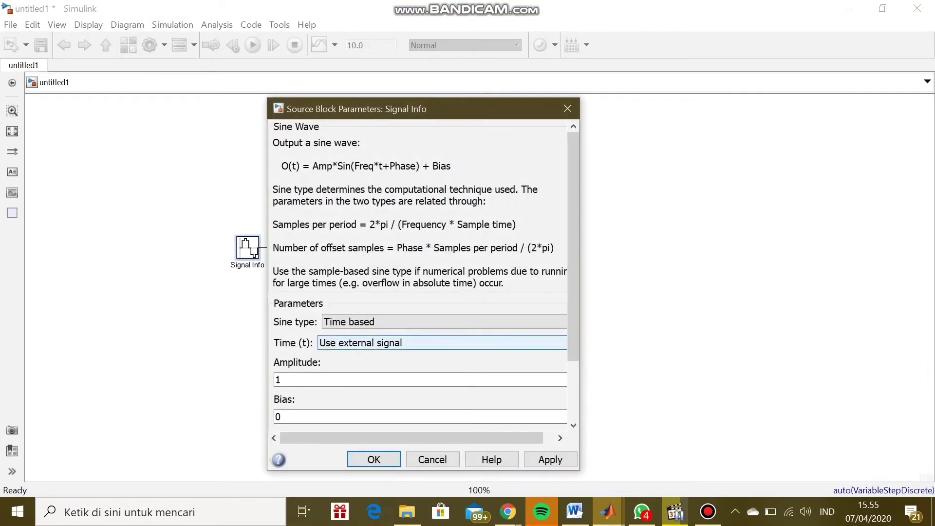
key("Up")
key("alt+Down")
key("Return")
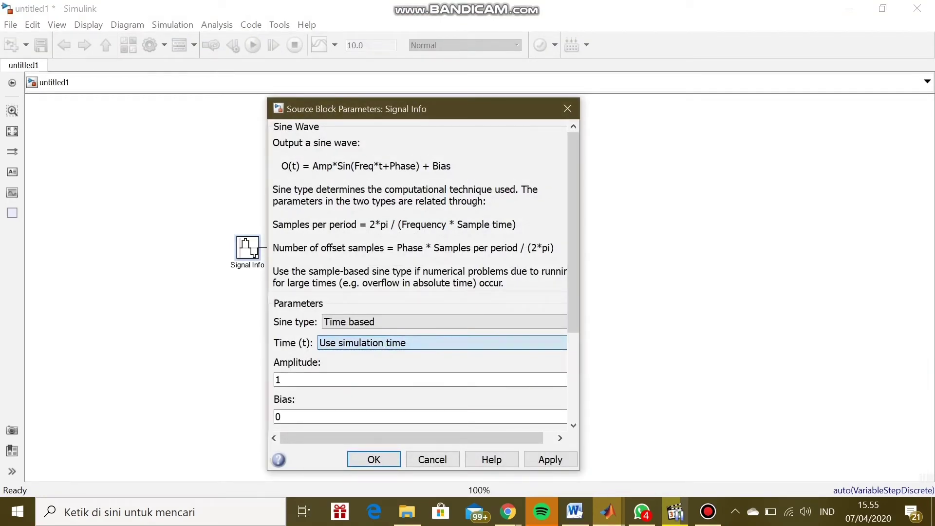
Step: Review the Signal Info block's amplitude, bias, frequency, phase and sample time, and apply the parameters
key("Tab")
key("Tab")
key("Tab")
key("Tab")
key("Tab")
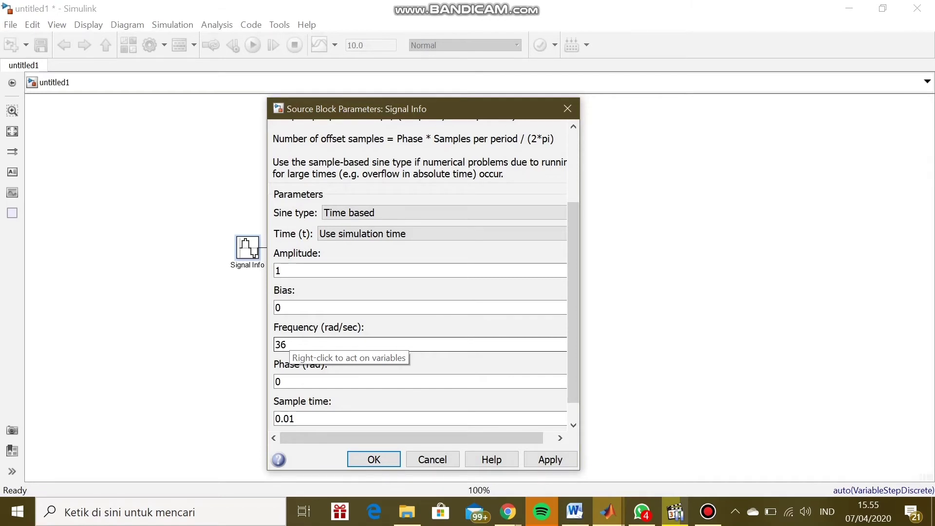
double_click(288, 344)
key("shift+Left")
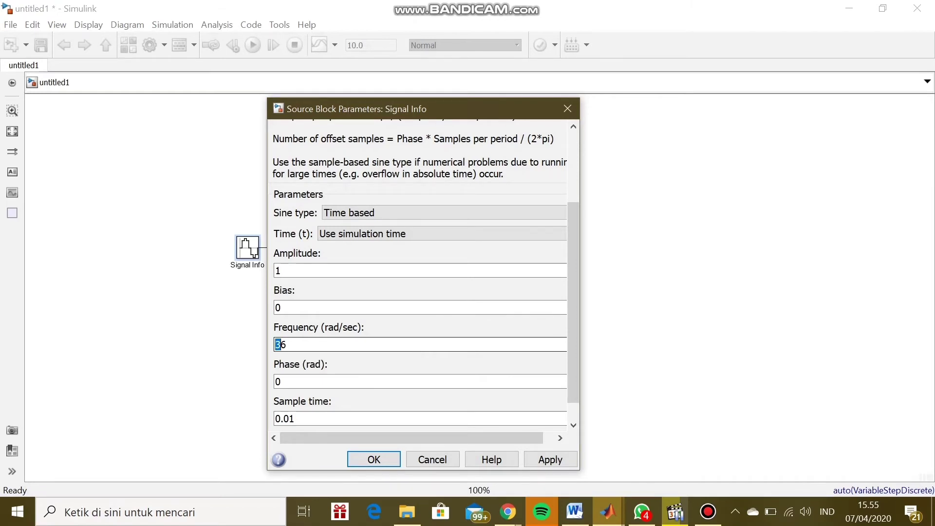
key("shift+Left")
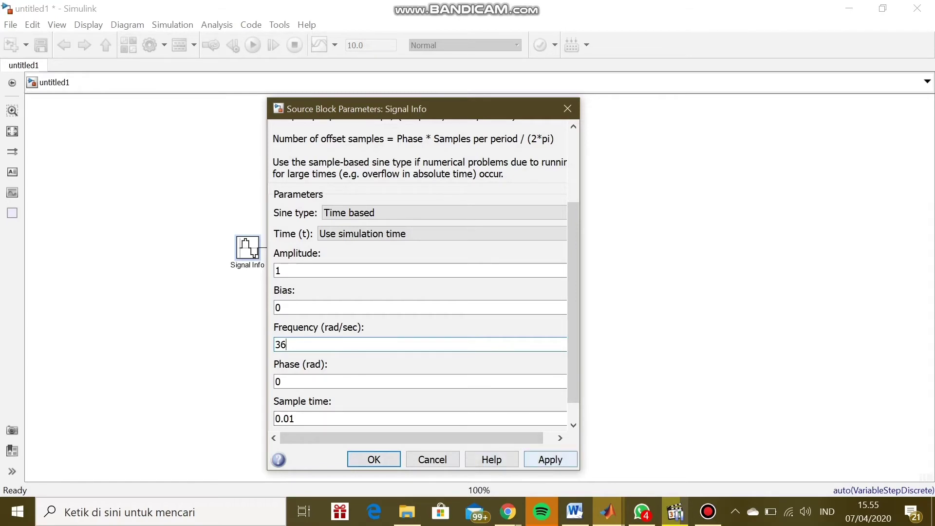
left_click(550, 459)
left_click(374, 459)
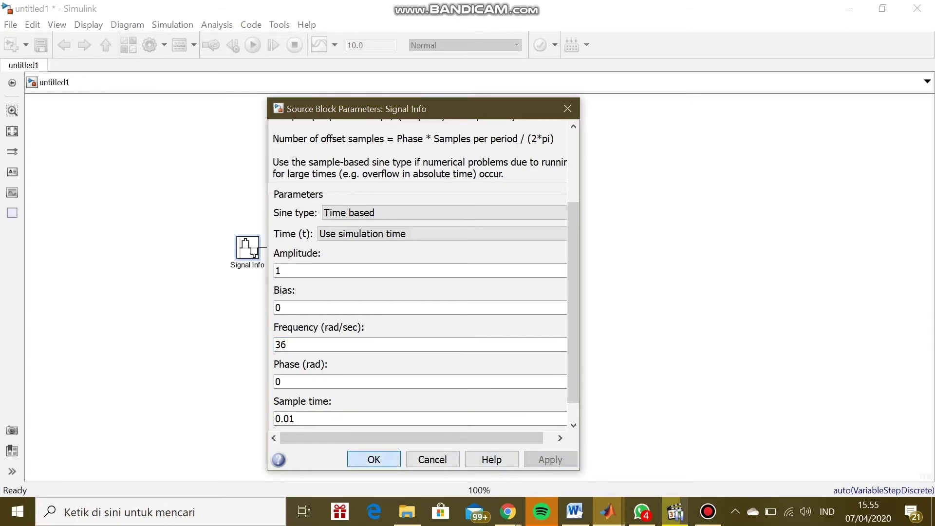
Step: Set the FM Modulator Passband block's frequency deviation to 50 Hz
double_click(395, 247)
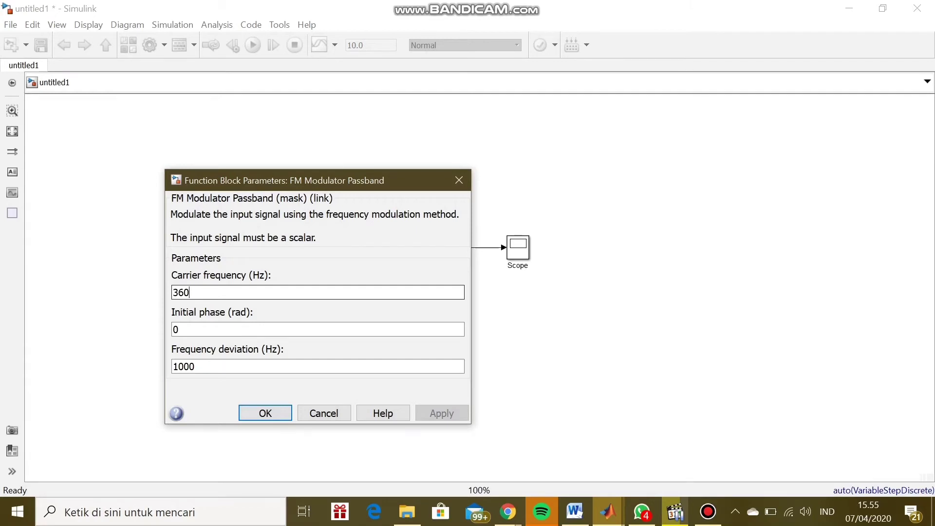
left_click(318, 292)
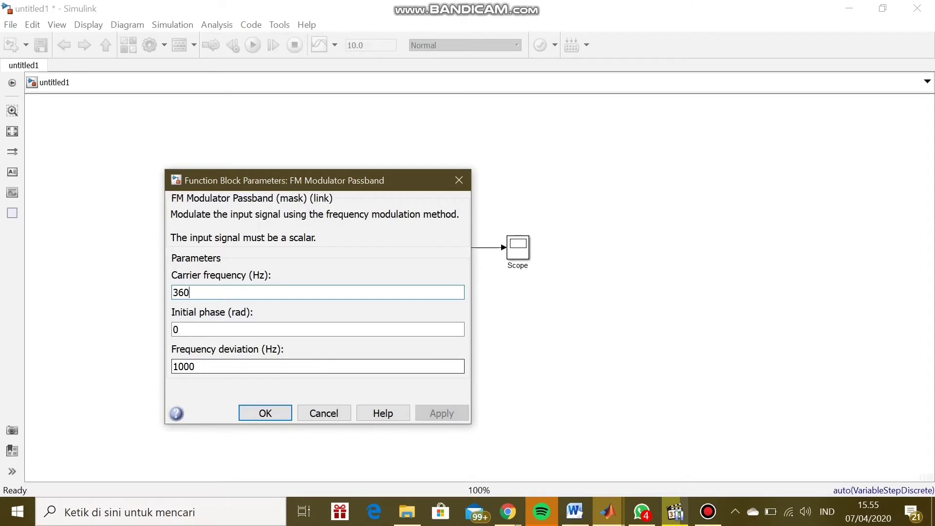
left_click_drag(172, 367, 196, 366)
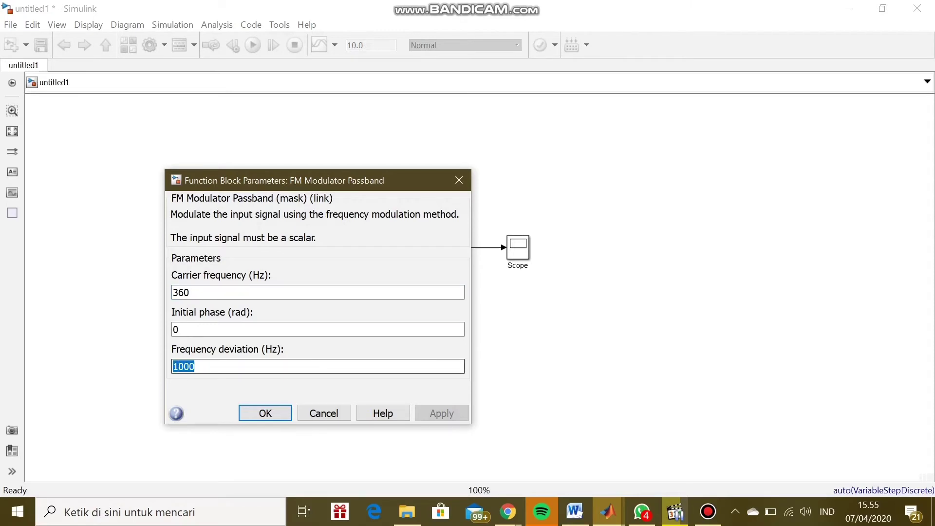
type("50")
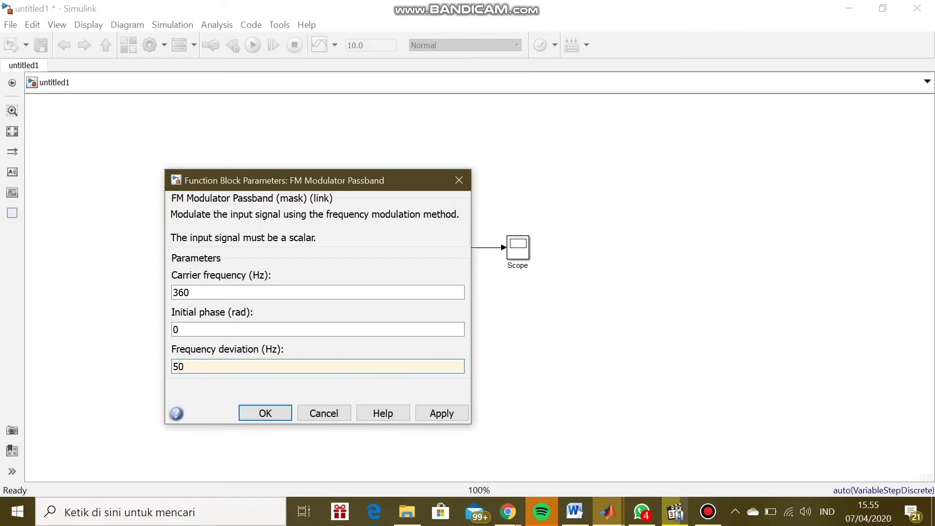
left_click(442, 413)
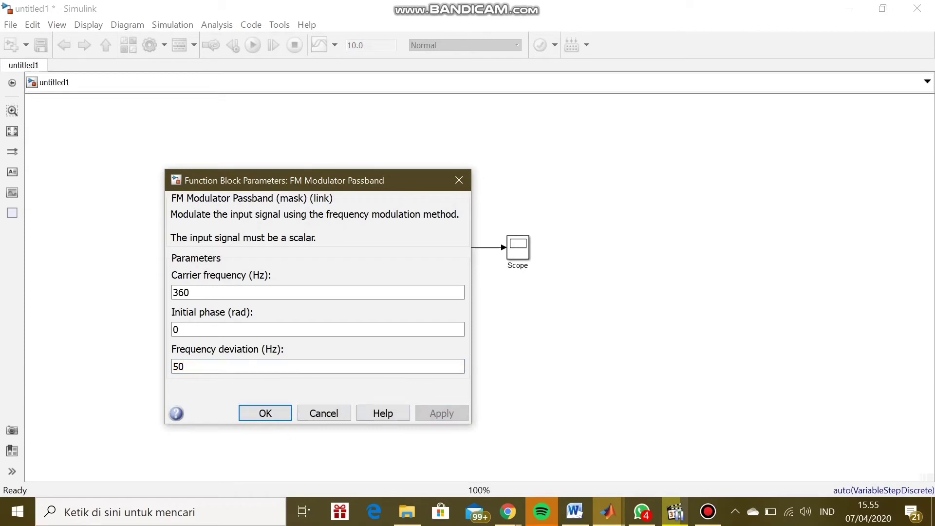
left_click(265, 413)
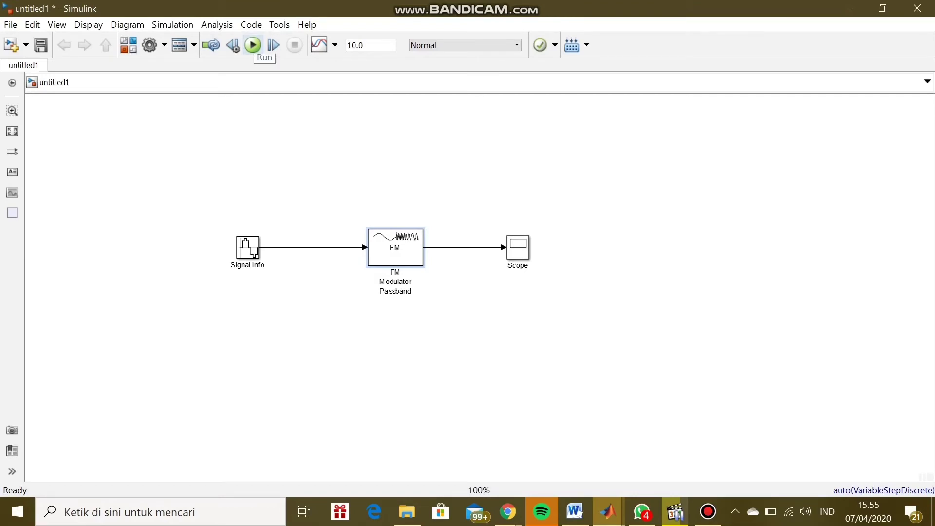
Step: Simulate the FM model with the 50 Hz deviation and examine the waveform in a maximized Scope
left_click(253, 45)
double_click(518, 247)
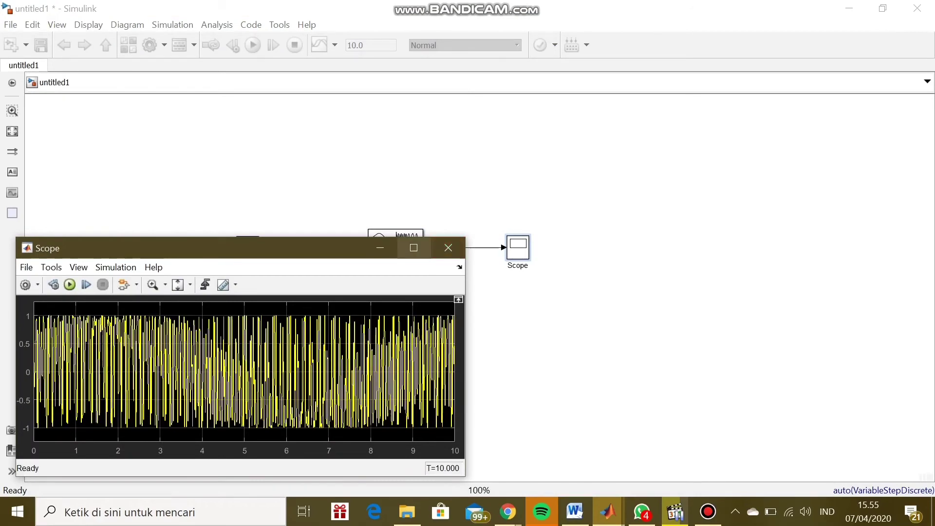
left_click(414, 247)
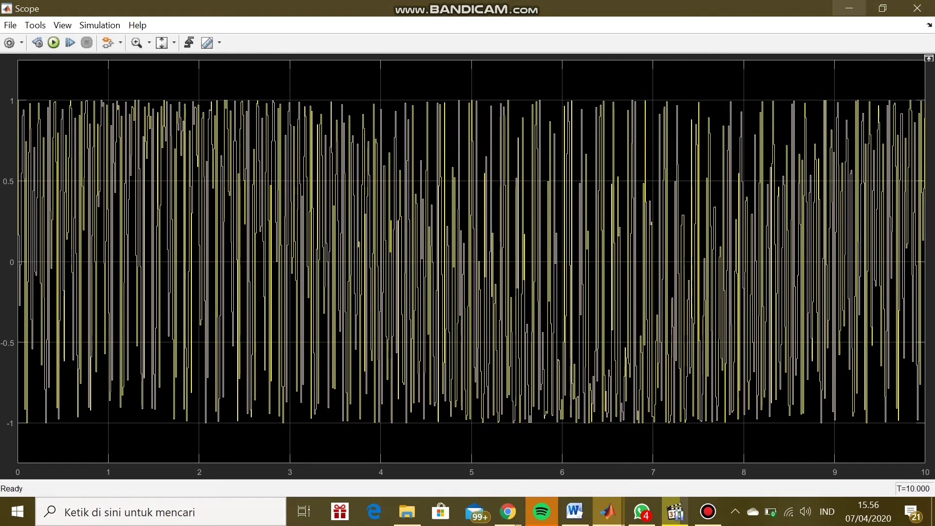
left_click(849, 8)
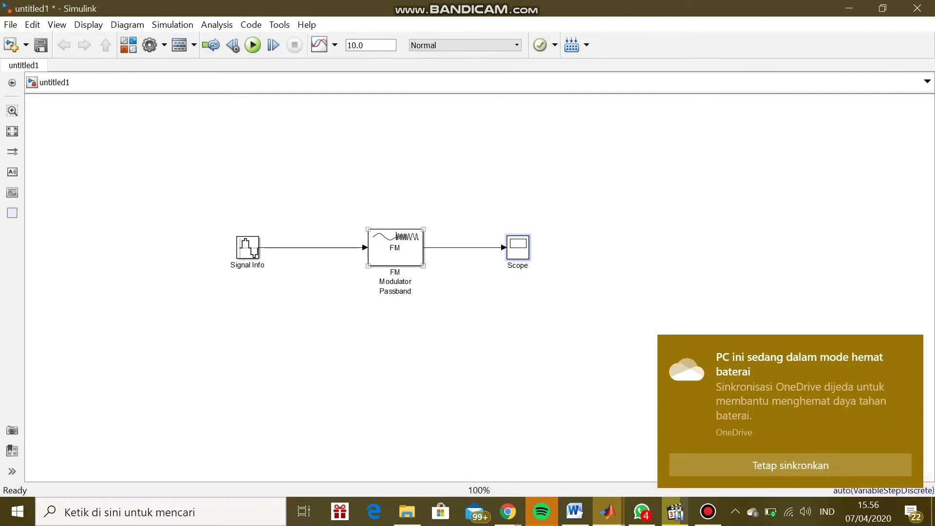
Step: Set the FM Modulator Passband block's frequency deviation to 100 Hz
double_click(396, 247)
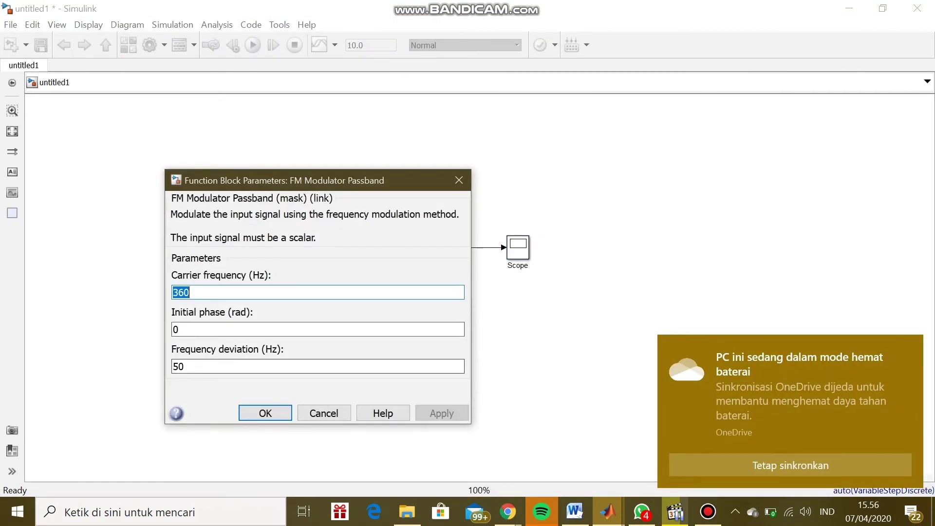
key("Tab")
key("Tab")
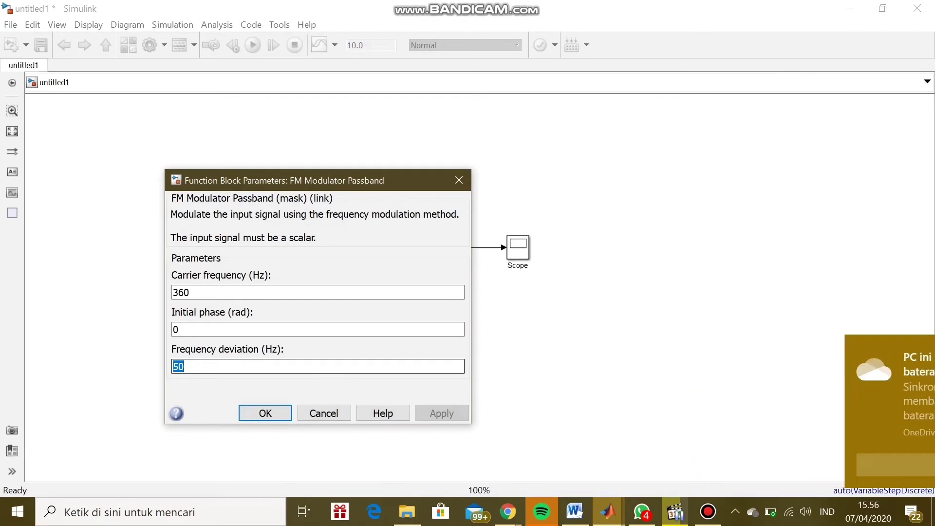
type("100")
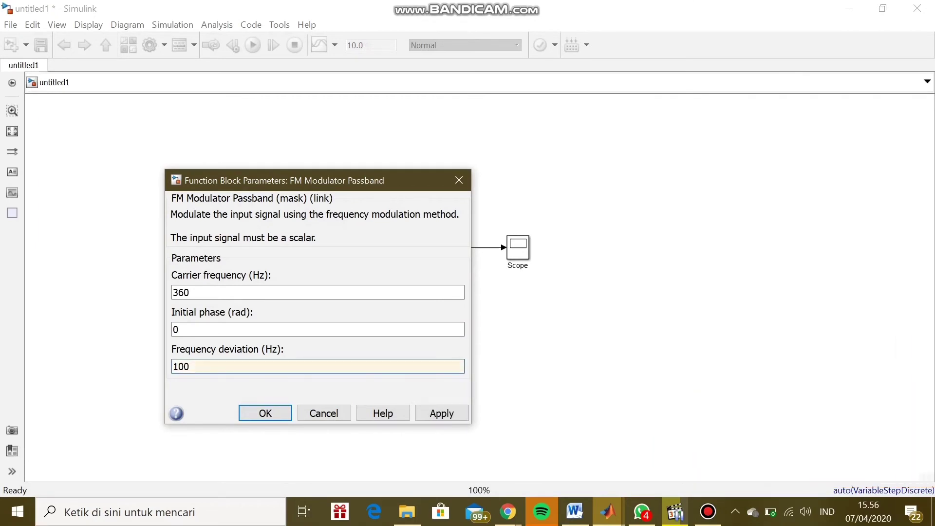
key("Return")
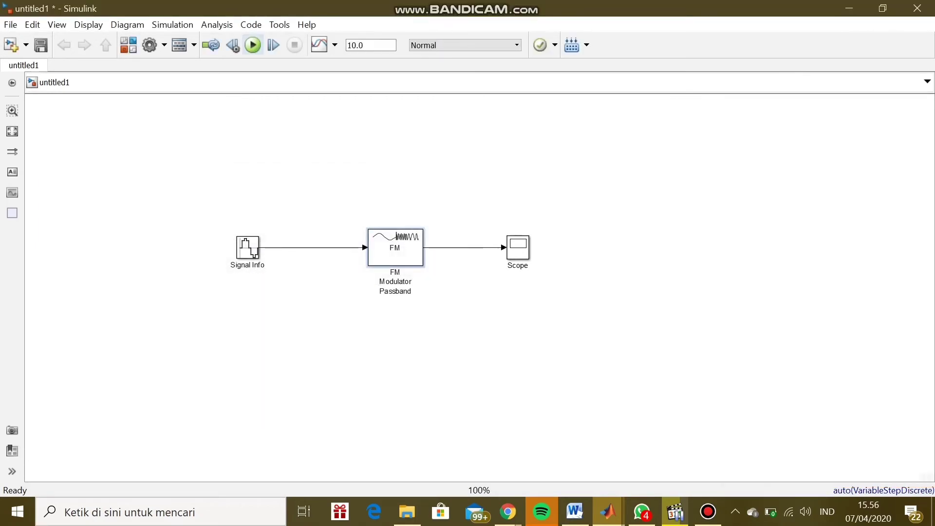
Step: Simulate the FM model with the 100 Hz deviation and examine the waveform in the Scope
left_click(253, 44)
double_click(518, 247)
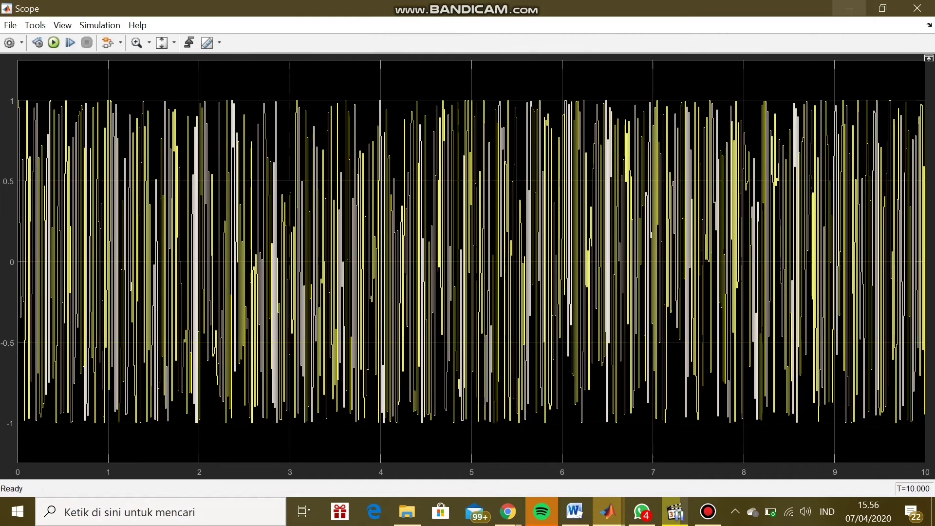
left_click(849, 8)
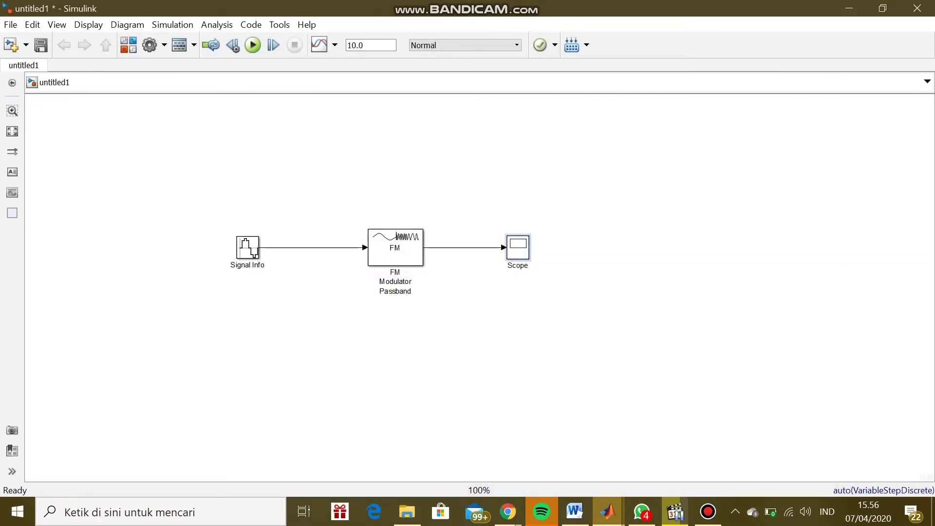
Step: Review the FM Modulator Passband block's parameters and re-examine the waveform of the 100 Hz deviation in the Scope
left_click(396, 249)
key("Escape")
left_click(395, 248)
double_click(395, 247)
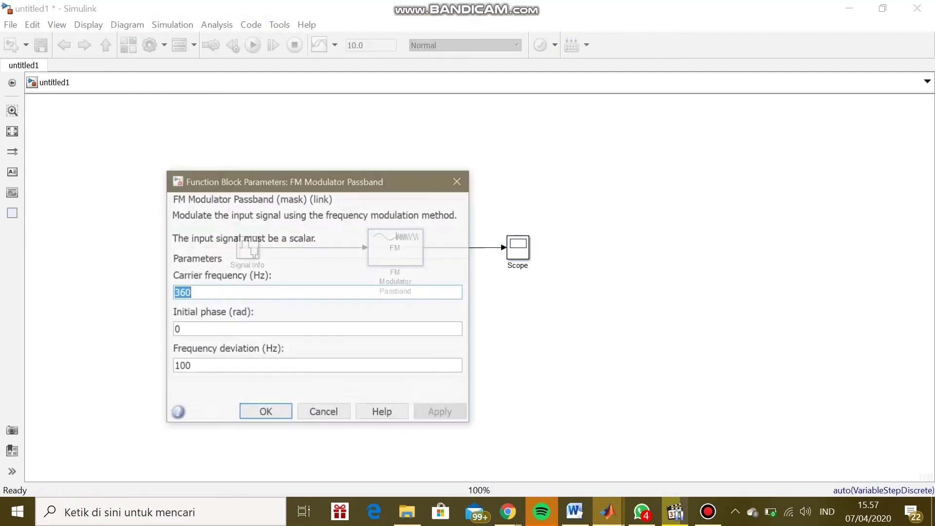
key("Return")
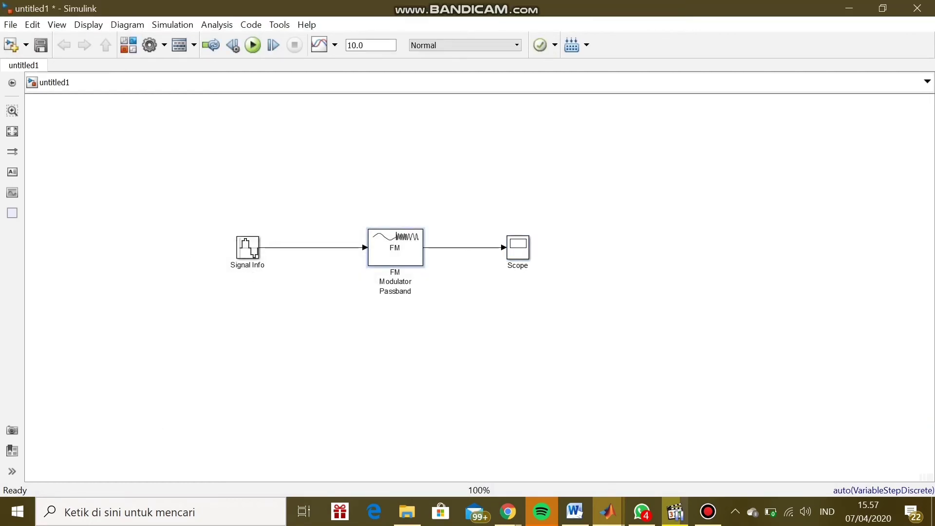
double_click(518, 247)
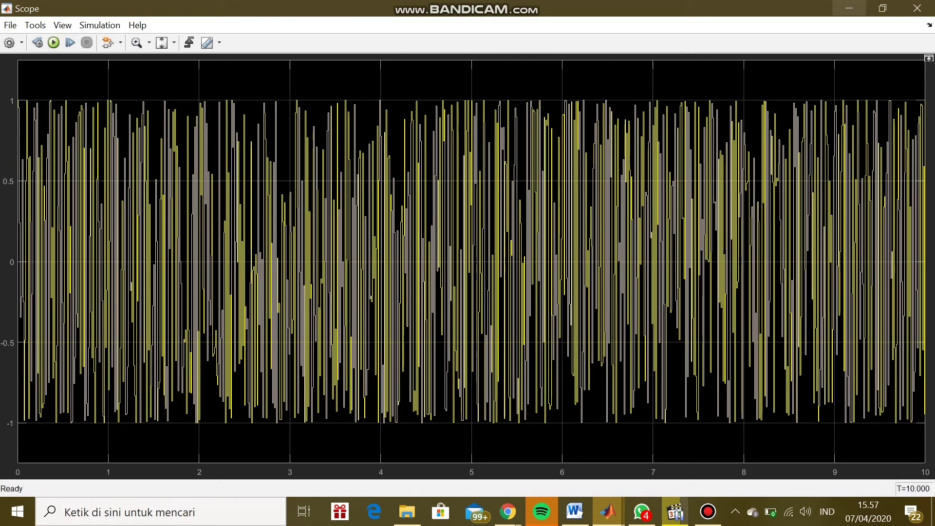
left_click(849, 8)
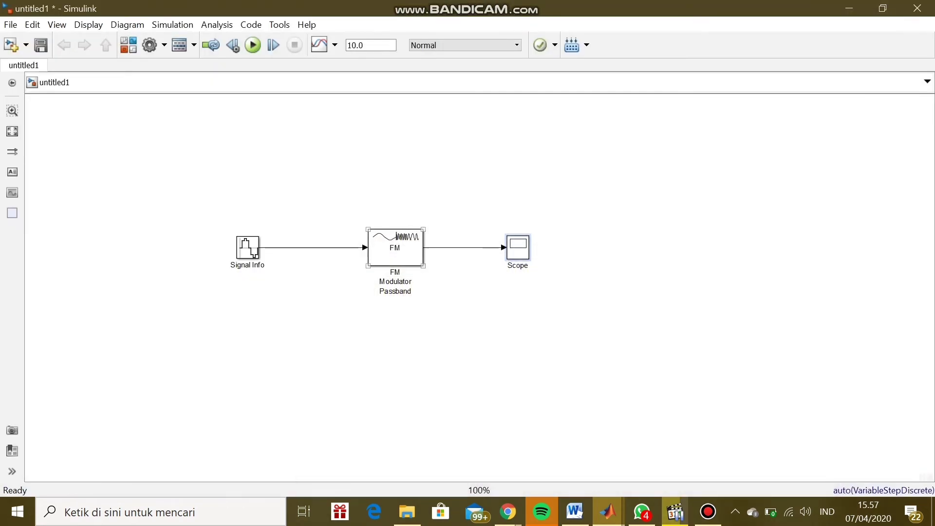
Step: Set the FM Modulator Passband block's frequency deviation back to 50 Hz
double_click(396, 248)
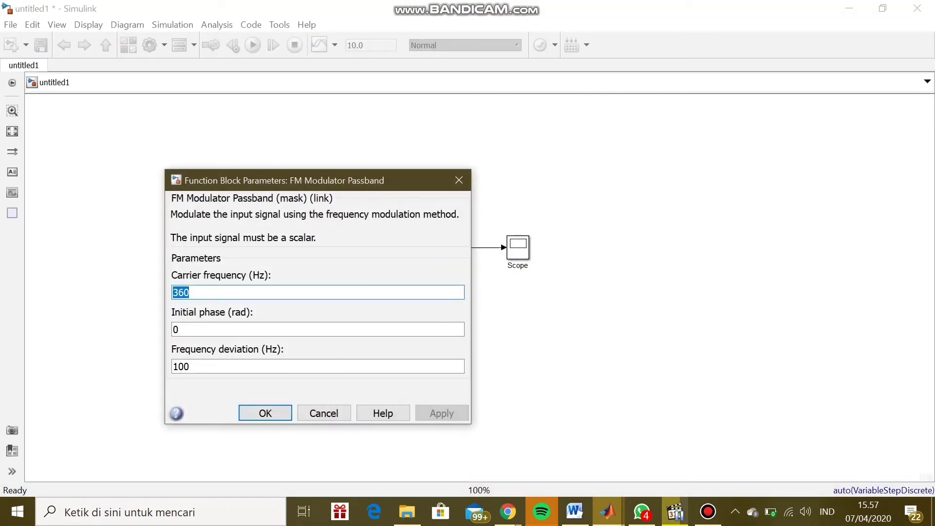
key("Tab")
key("Tab")
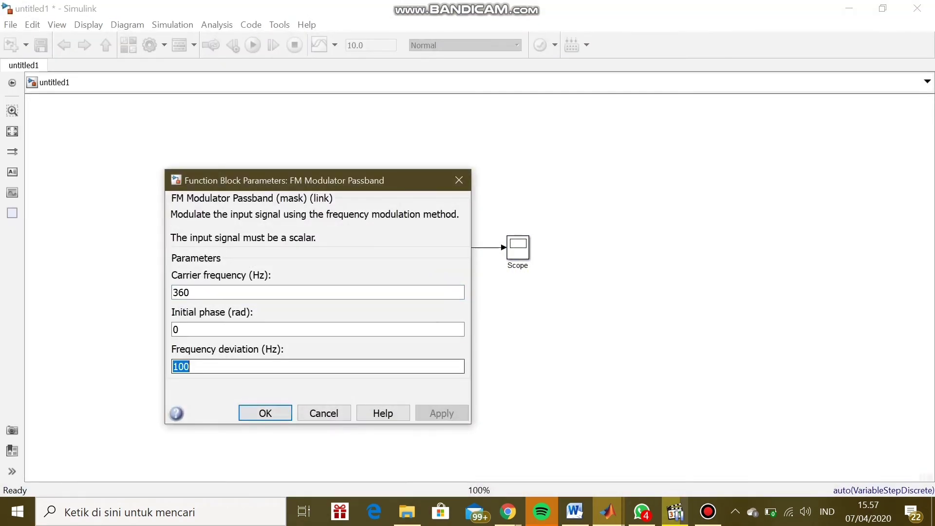
key("BackSpace")
type("50")
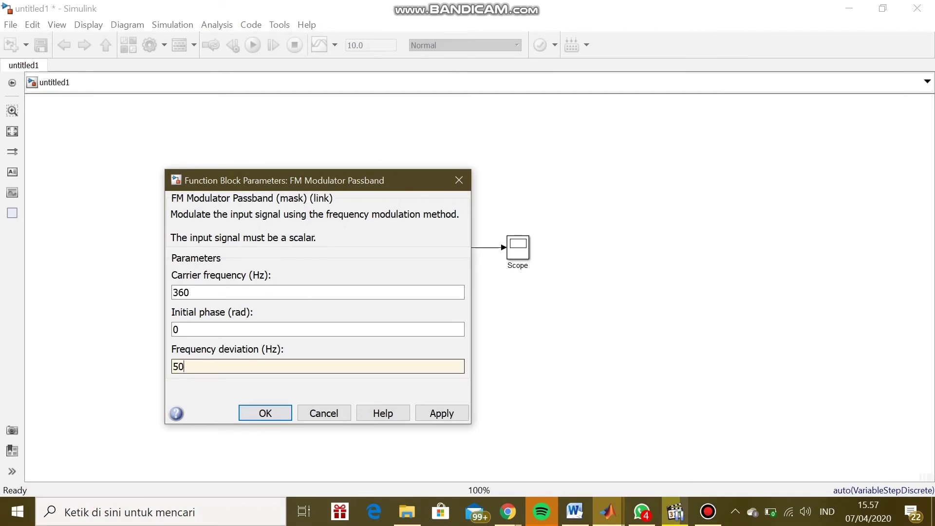
key("Return")
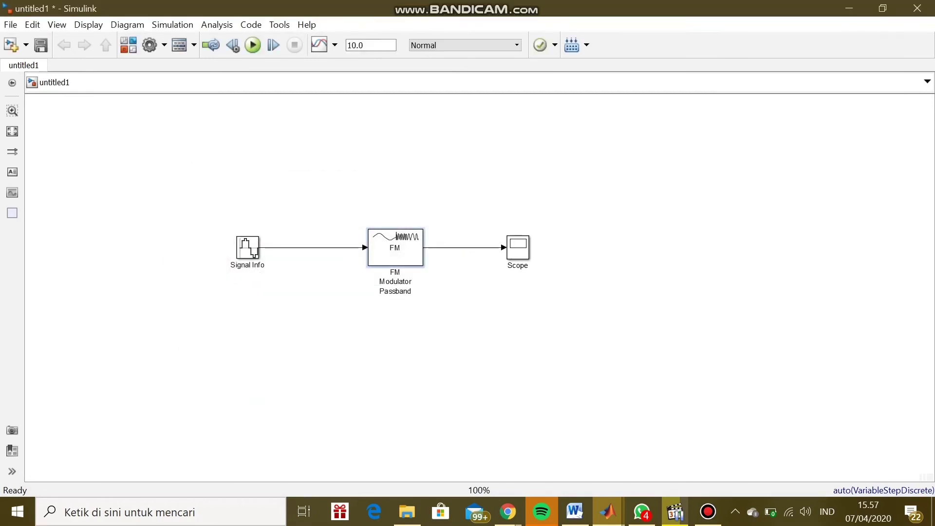
Step: View the previous waveform in the Scope, minimize it, and simulate the FM model with the 50 Hz deviation
key("ctrl+t")
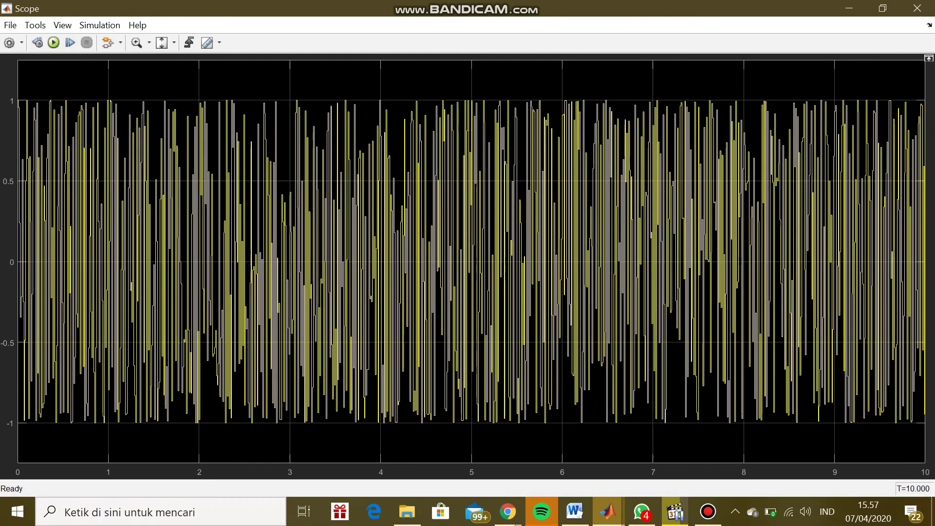
left_click(849, 8)
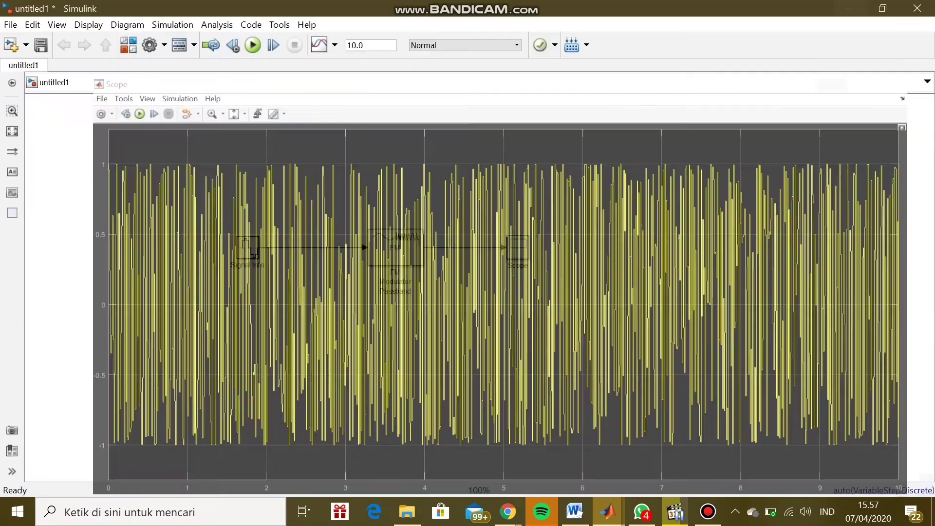
left_click(252, 45)
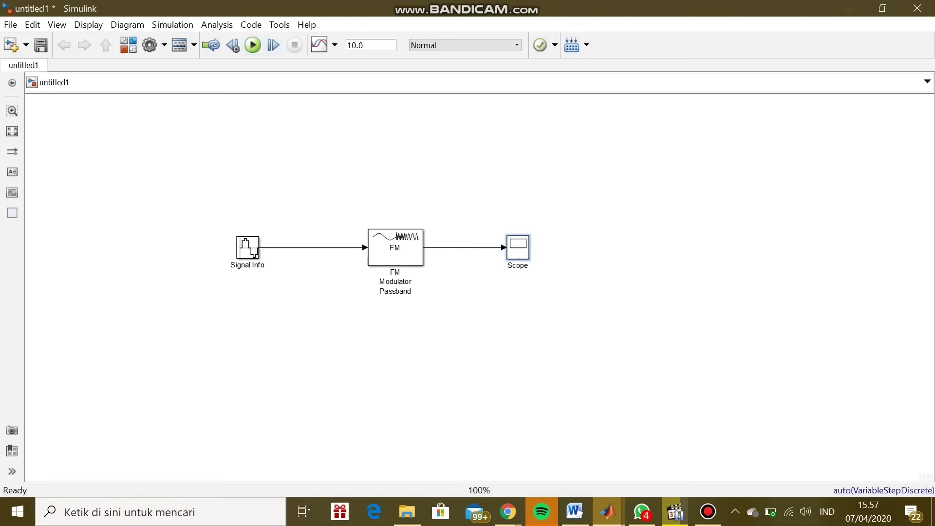
Step: Recheck the FM Modulator Passband block's parameters and rerun the simulation to view the waveform in the Scope
left_click(396, 249)
double_click(395, 249)
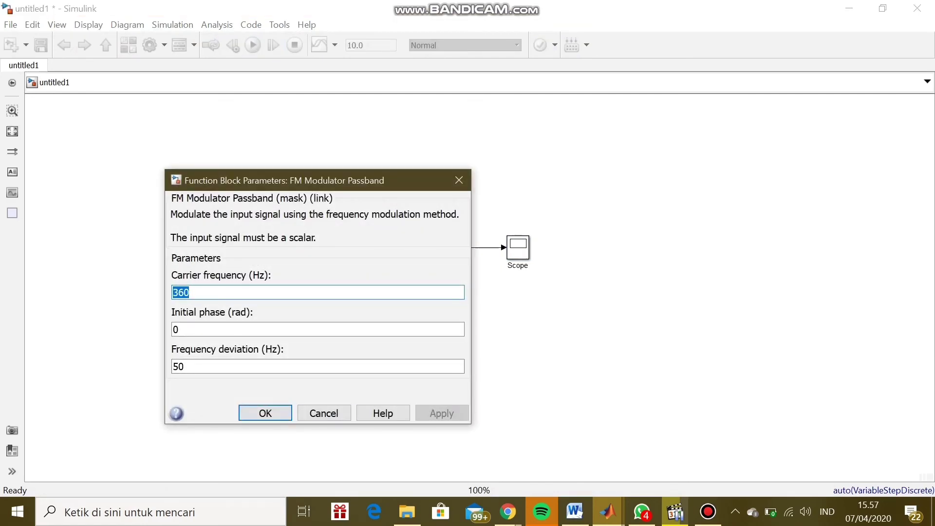
key("Return")
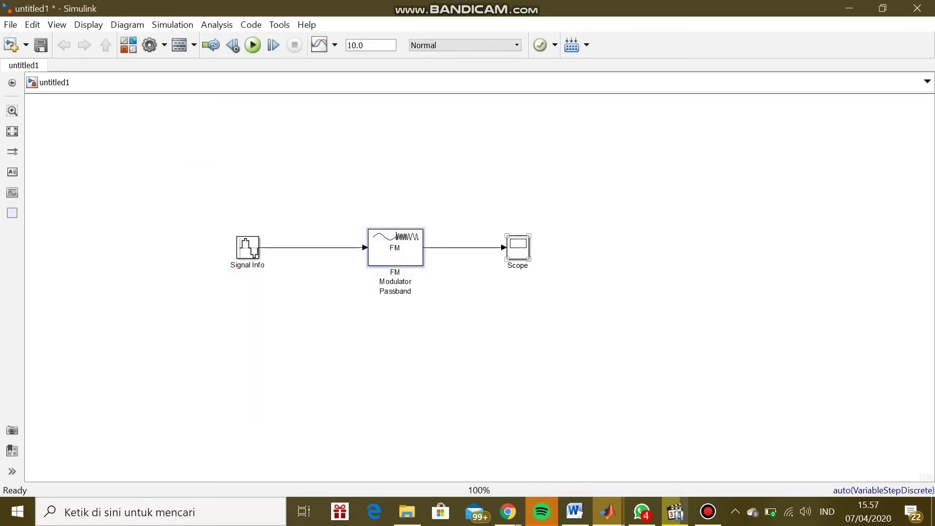
left_click(253, 45)
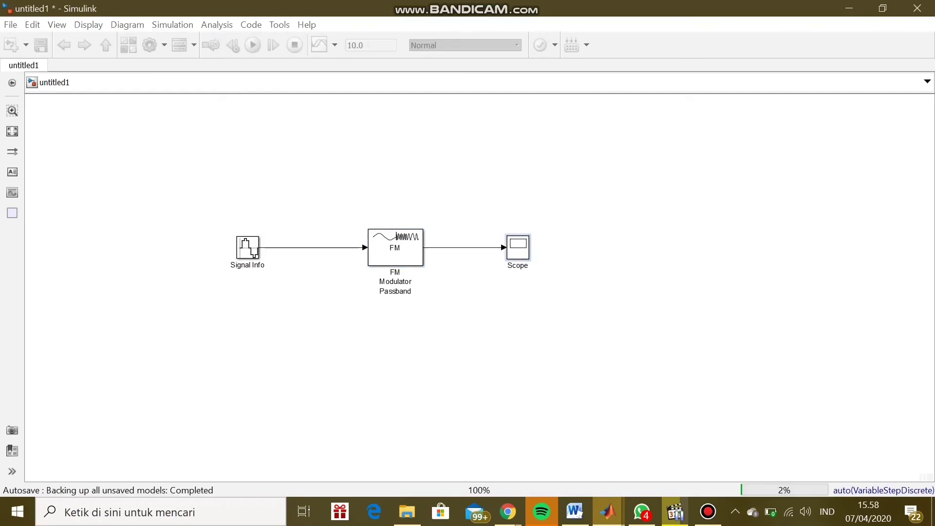
double_click(518, 246)
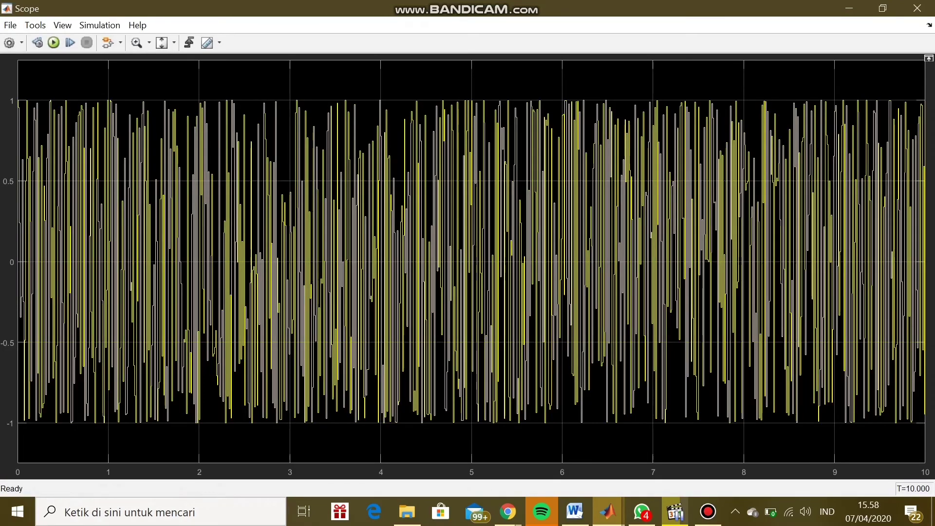